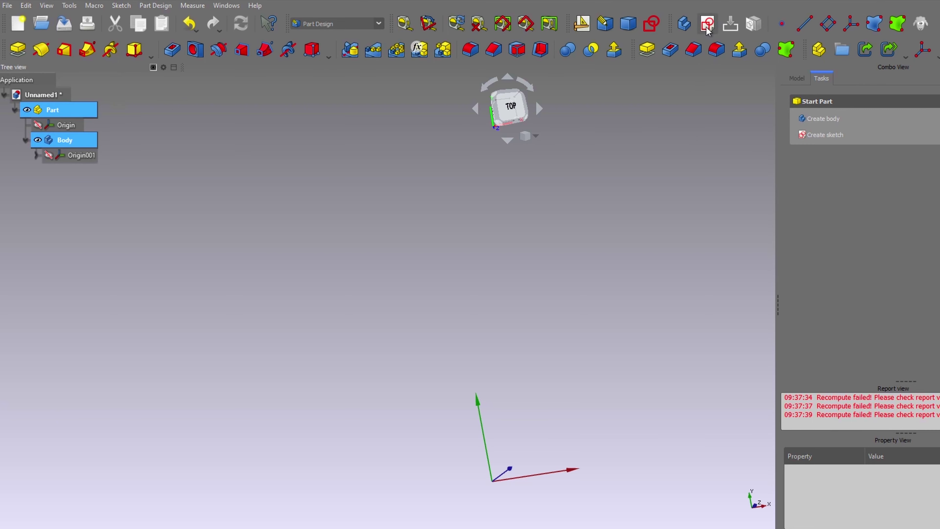
- Add a new empty sketch to the Body on the XY_Plane and enter the Sketcher
left_click(706, 27)
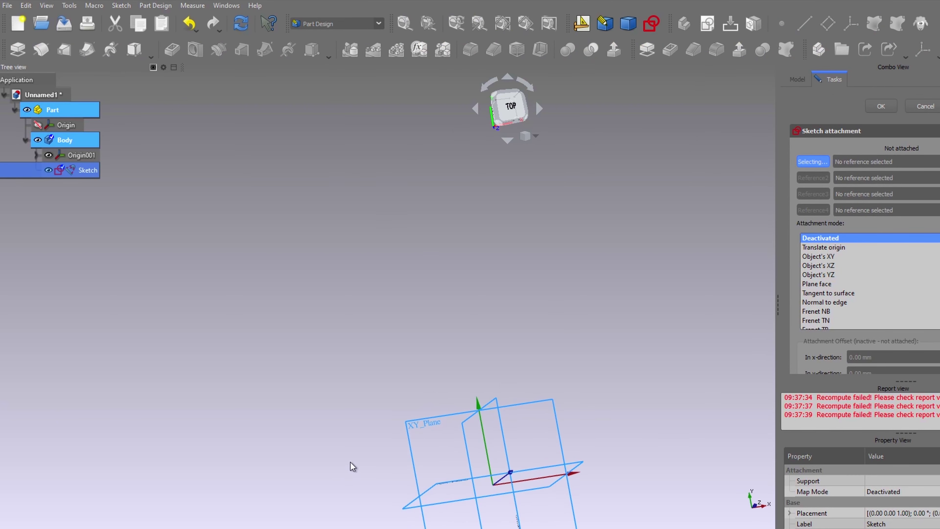
left_click(398, 267)
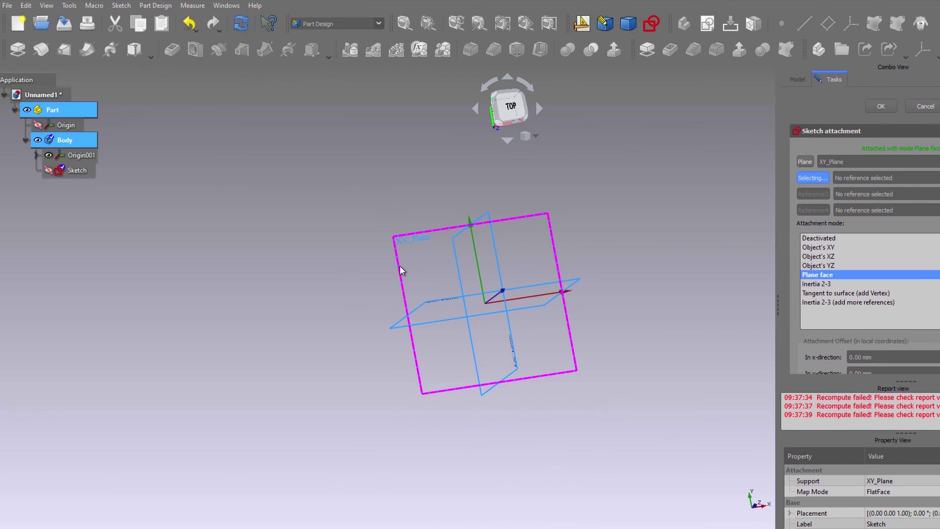
left_click(882, 106)
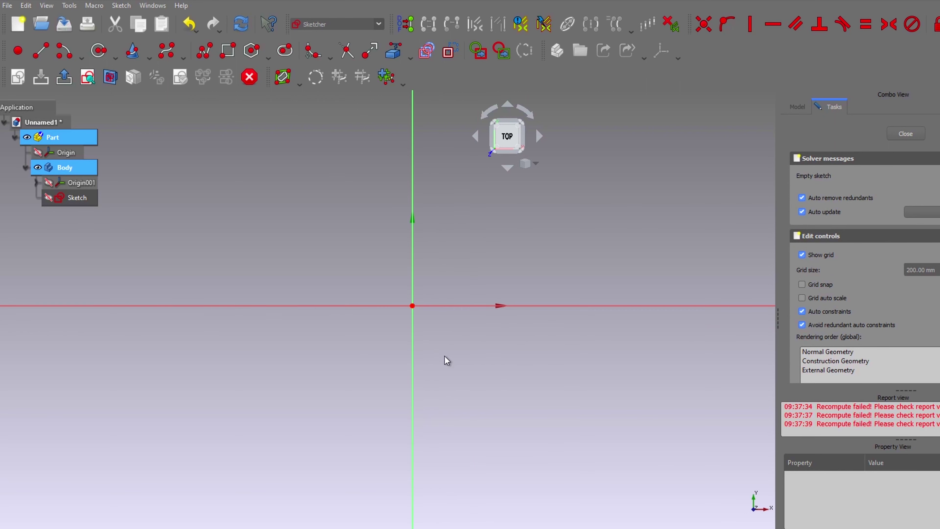
- Cancel the B-spline tool and load g19magAlternate7 from the recent files list
left_click(171, 54)
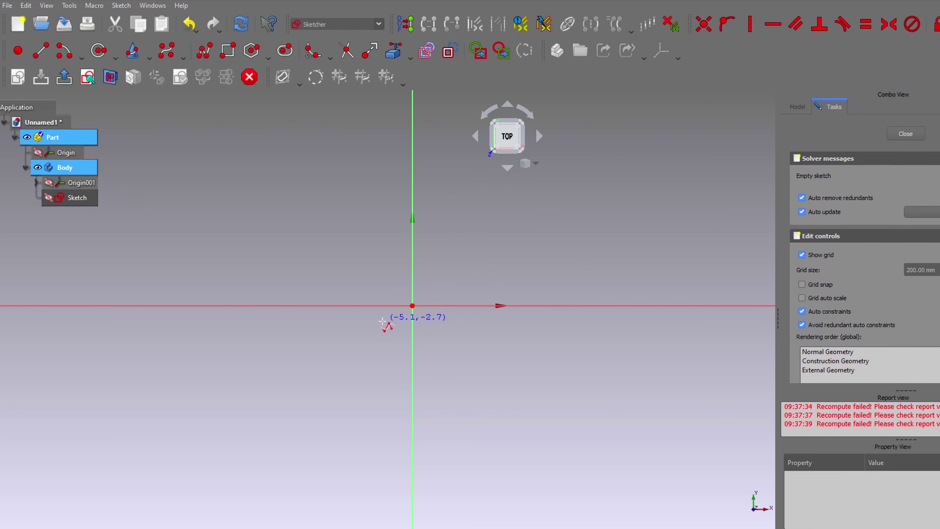
key("Escape")
left_click(7, 5)
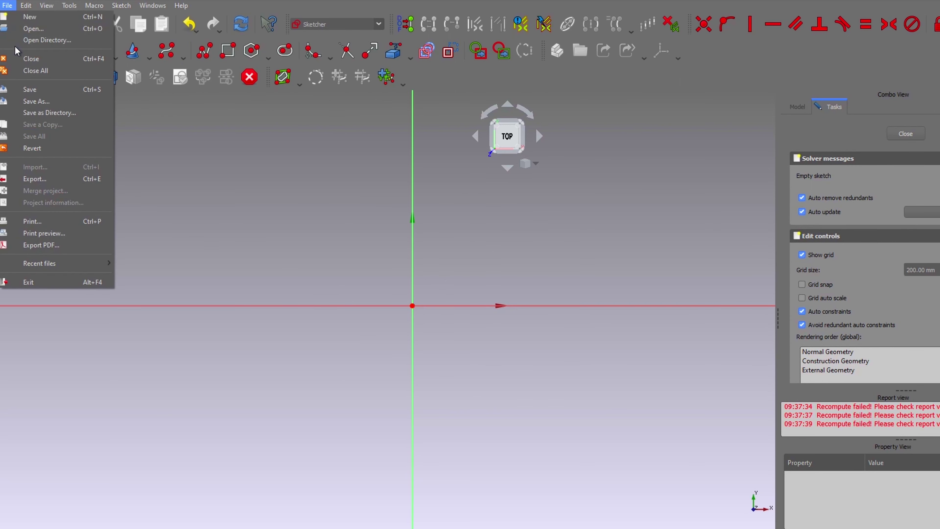
mouse_move(65, 263)
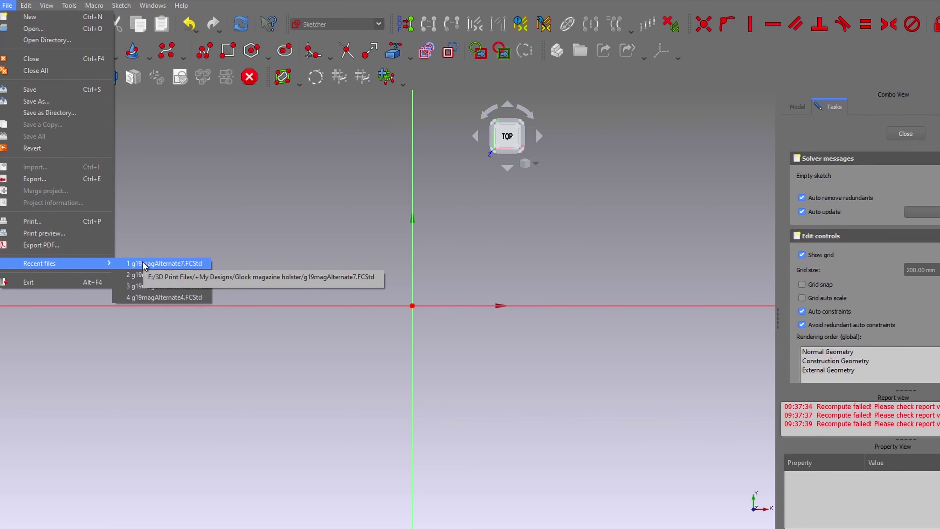
left_click(142, 262)
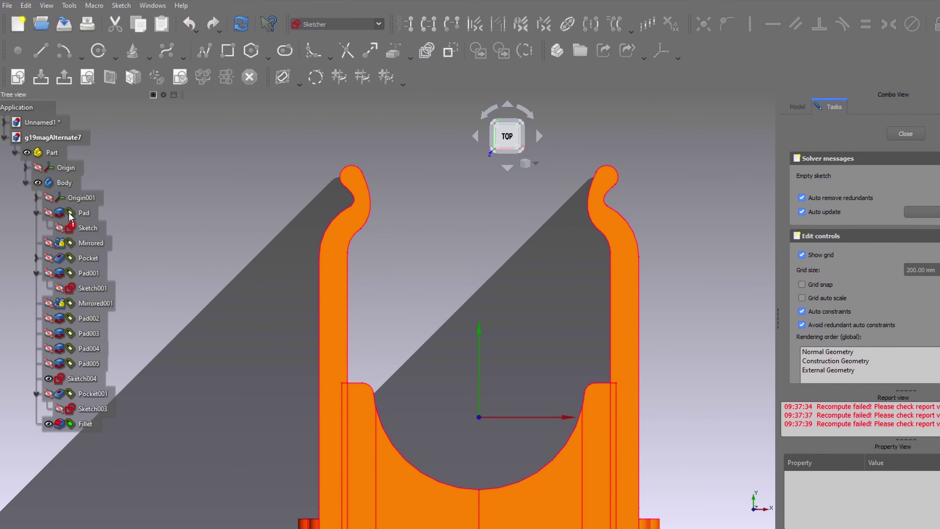
- Open the reference project's clip sketch and inspect its B-spline arm and hooked tip
double_click(87, 228)
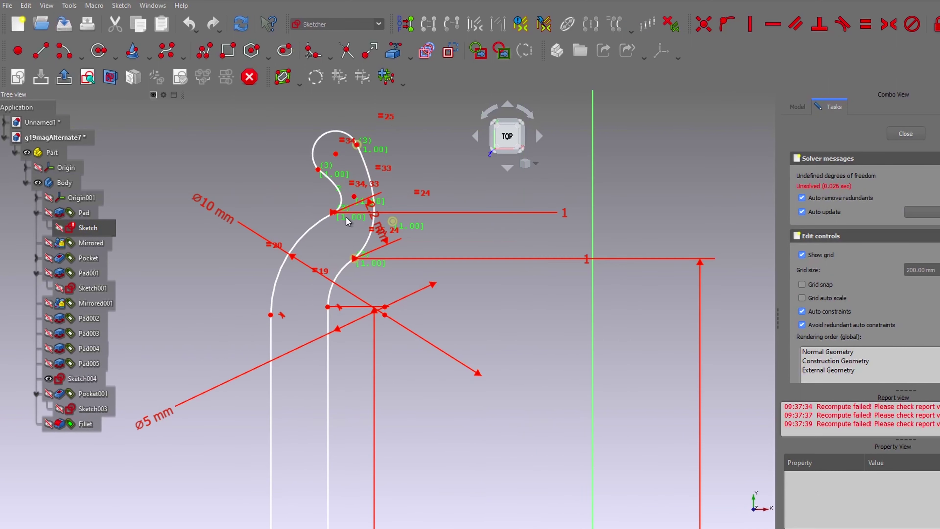
middle_click_drag(447, 250, 449, 329)
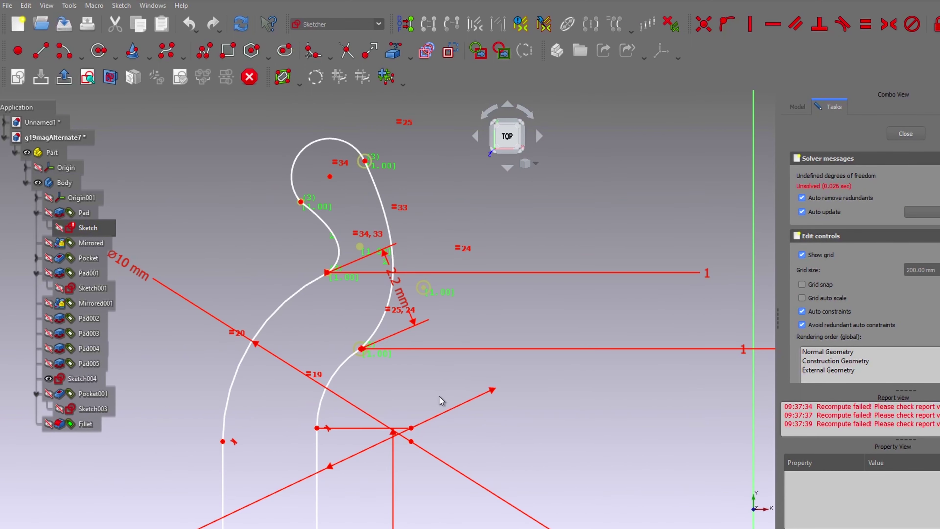
middle_click_drag(441, 399, 591, 115)
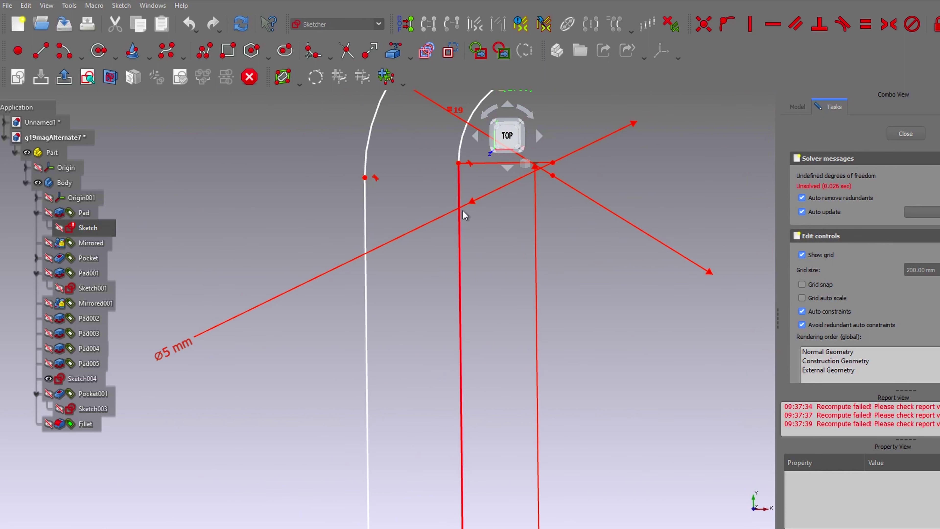
middle_click_drag(433, 114, 443, 266)
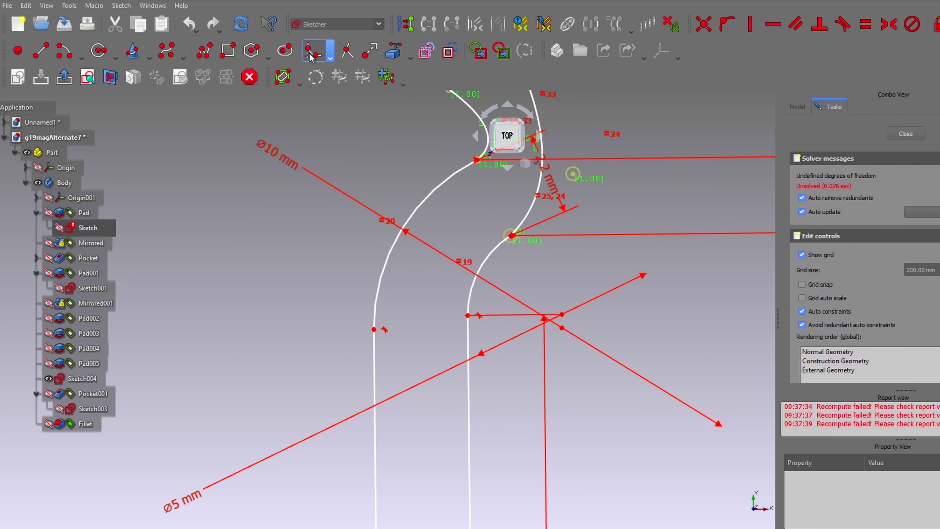
middle_click_drag(572, 320, 442, 396)
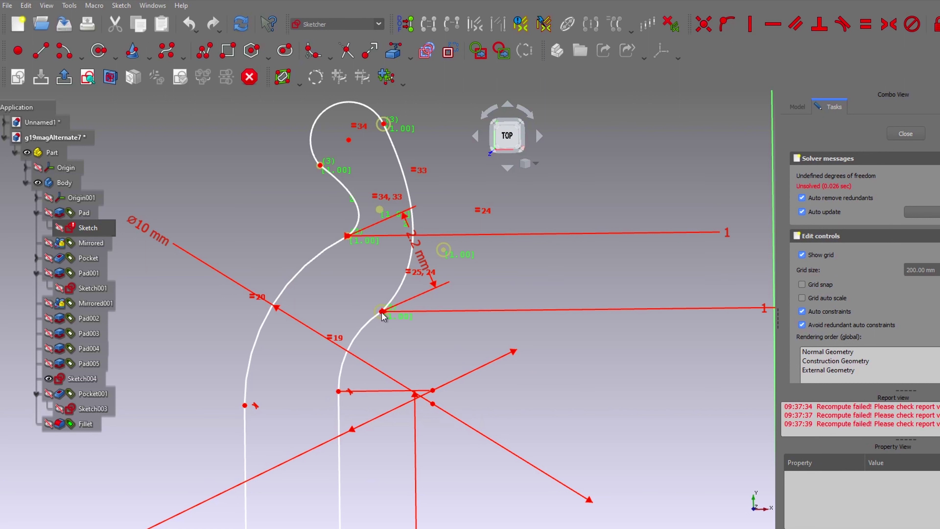
left_click(441, 248)
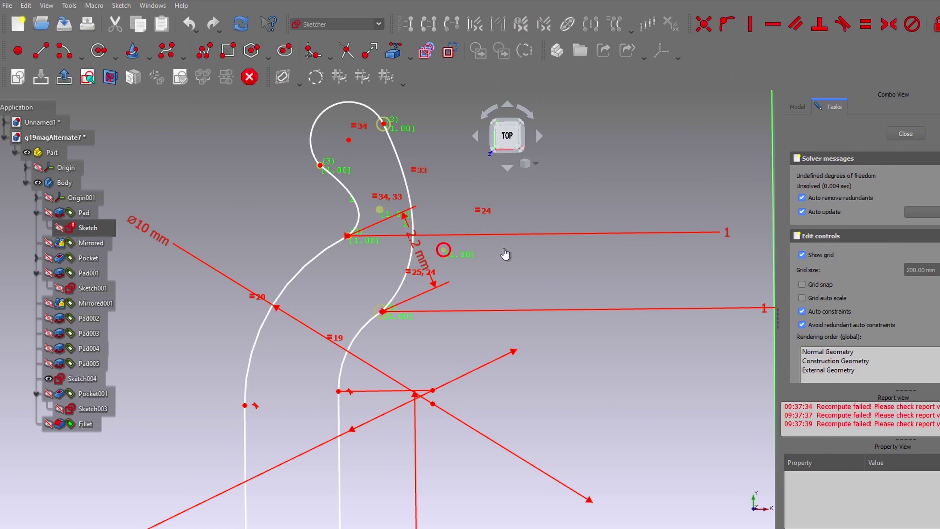
left_click(423, 232)
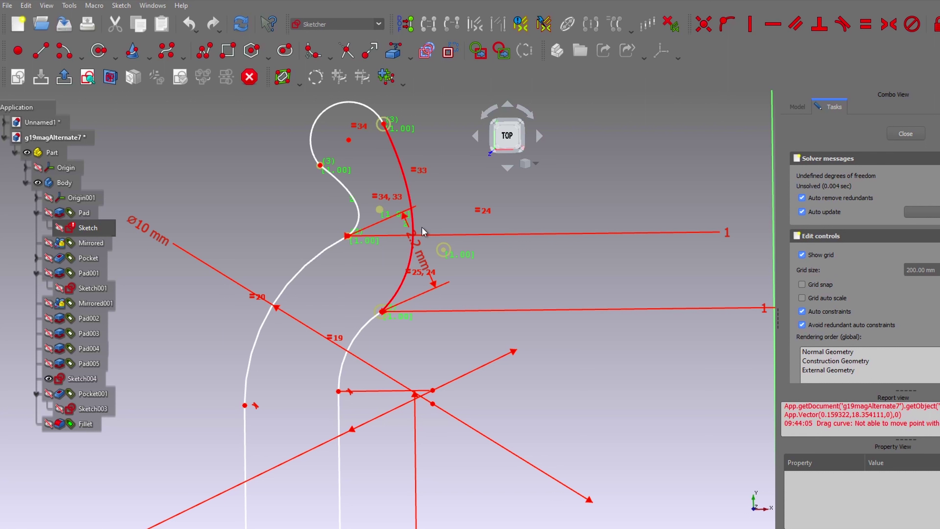
left_click_drag(444, 250, 446, 195)
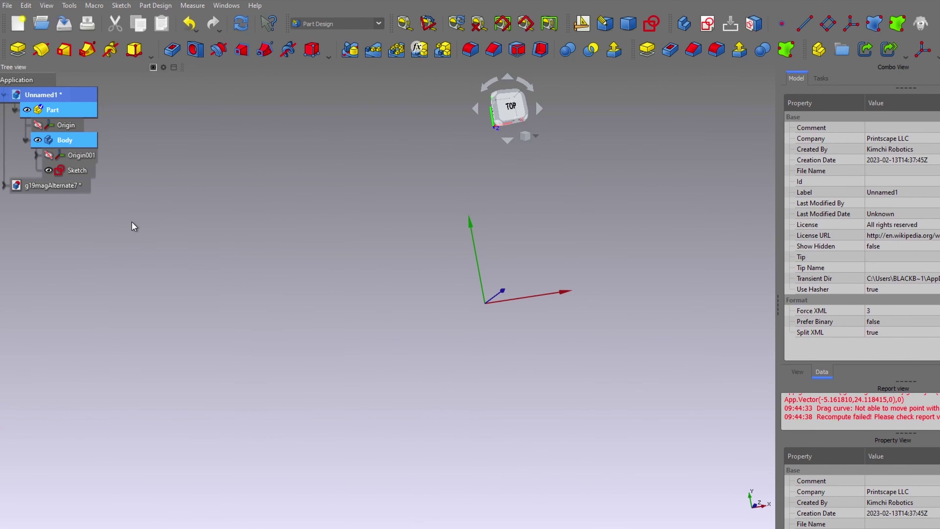
- Reopen the new Sketch and draw a three-pole B-spline arm rising above the X axis
left_click(69, 174)
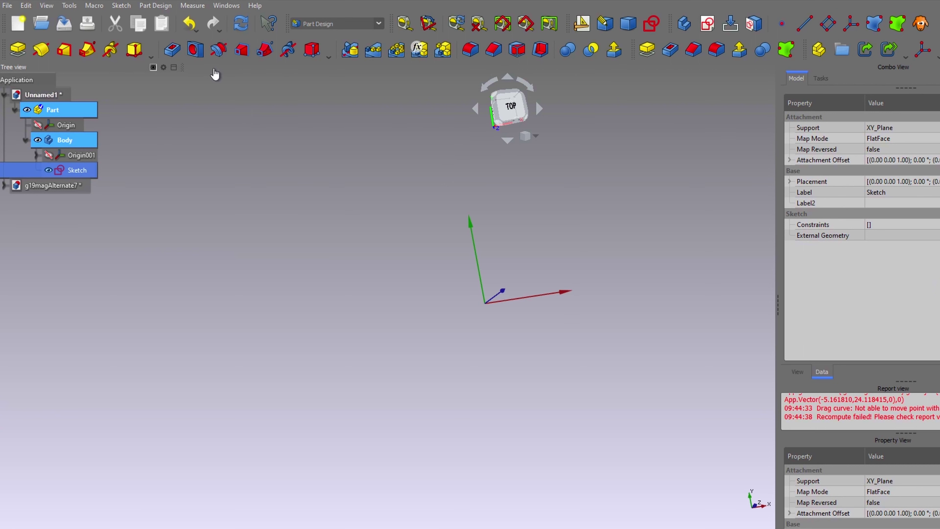
double_click(93, 170)
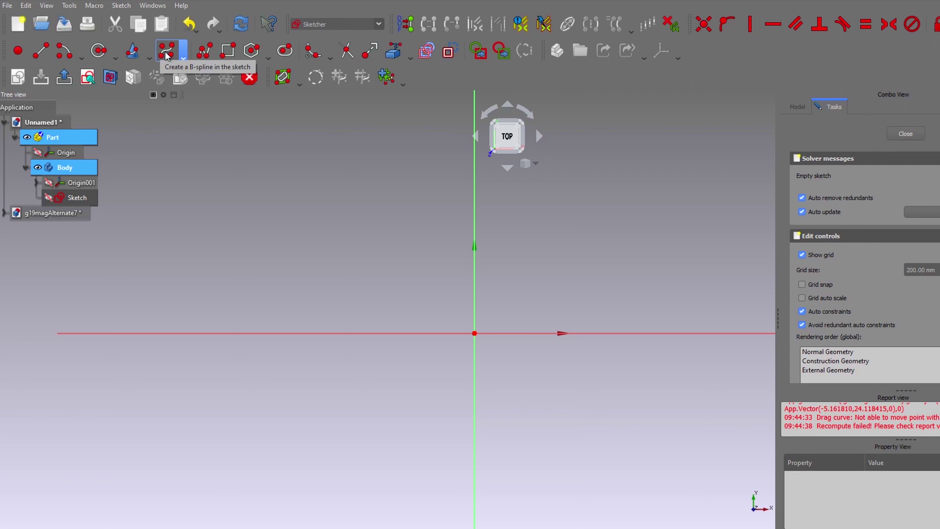
left_click(184, 58)
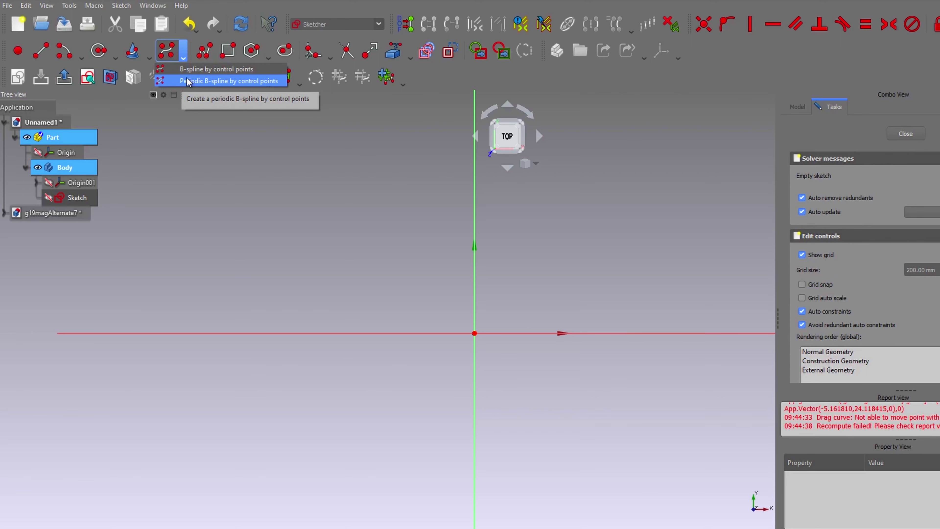
left_click(235, 70)
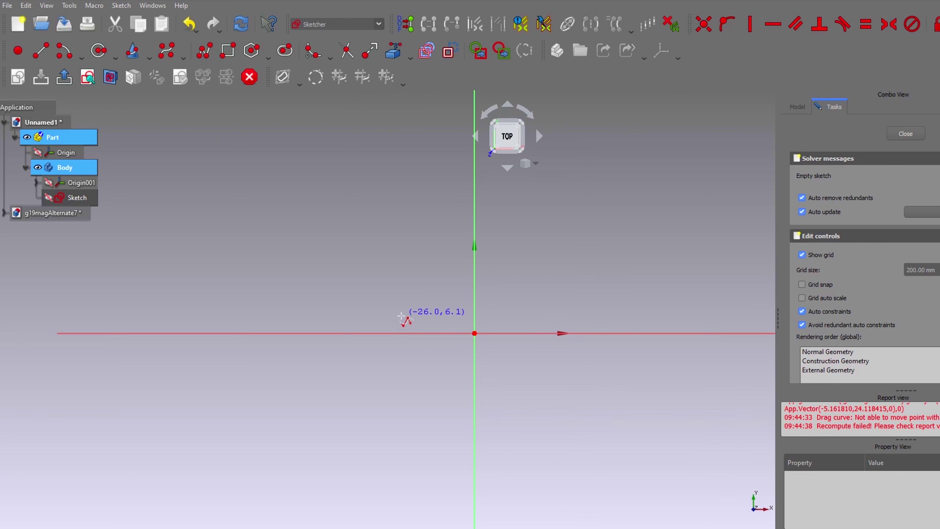
left_click(401, 316)
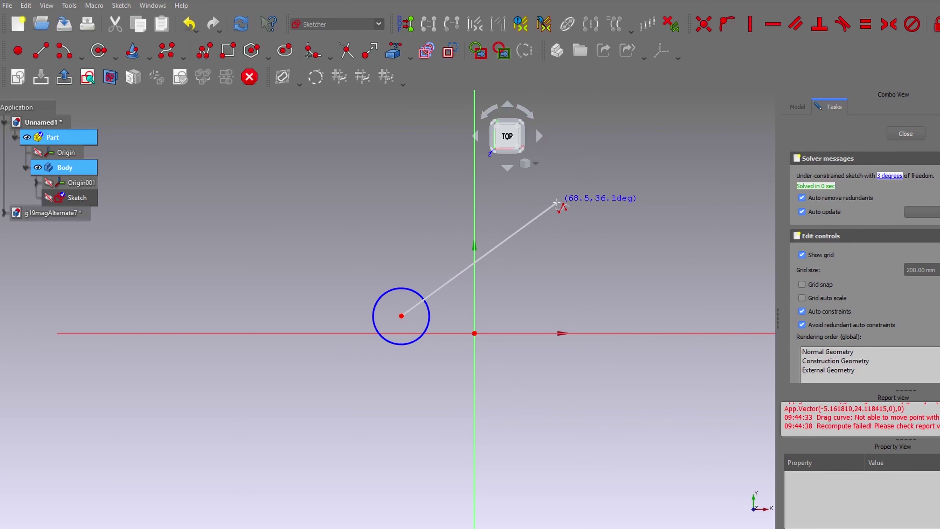
left_click(545, 187)
left_click(410, 101)
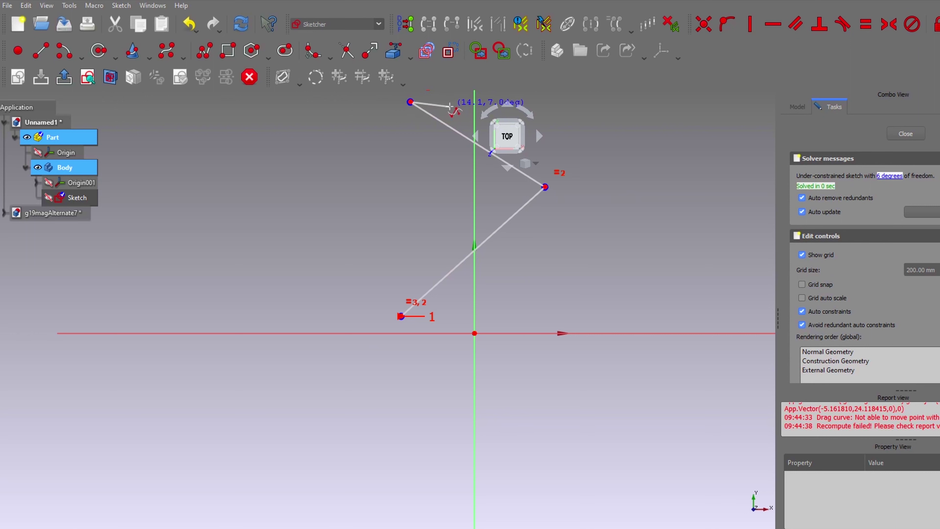
right_click(362, 107)
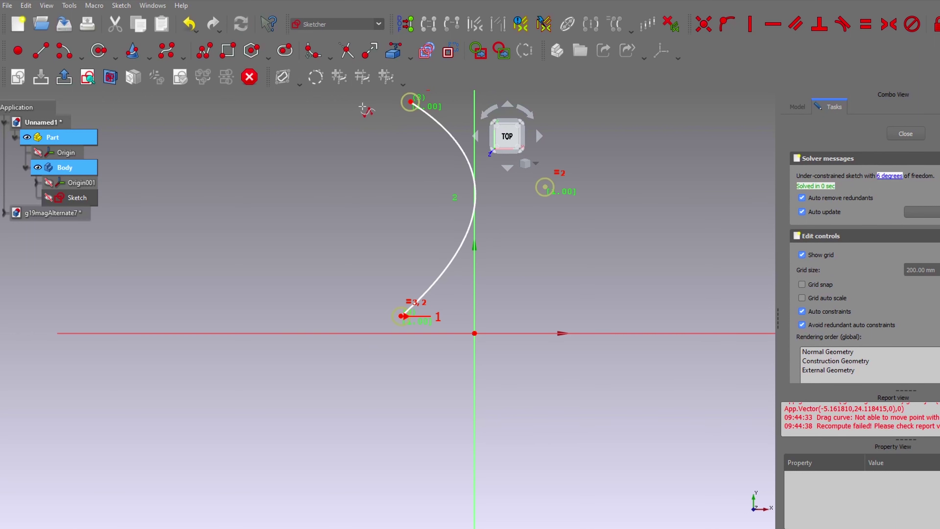
- Reshape the arm by dragging its top and middle control points
right_click(363, 106)
middle_click_drag(551, 212, 510, 298)
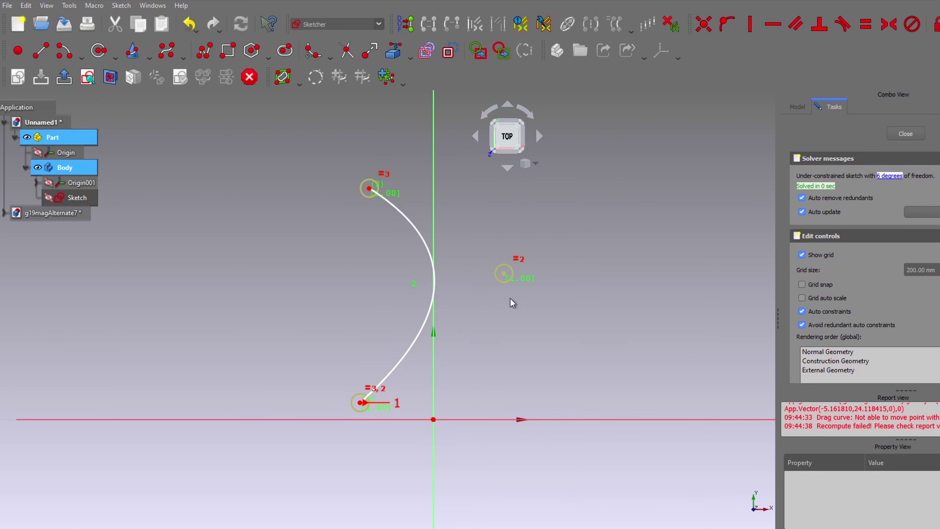
left_click_drag(368, 188, 389, 121)
left_click_drag(504, 282, 469, 266)
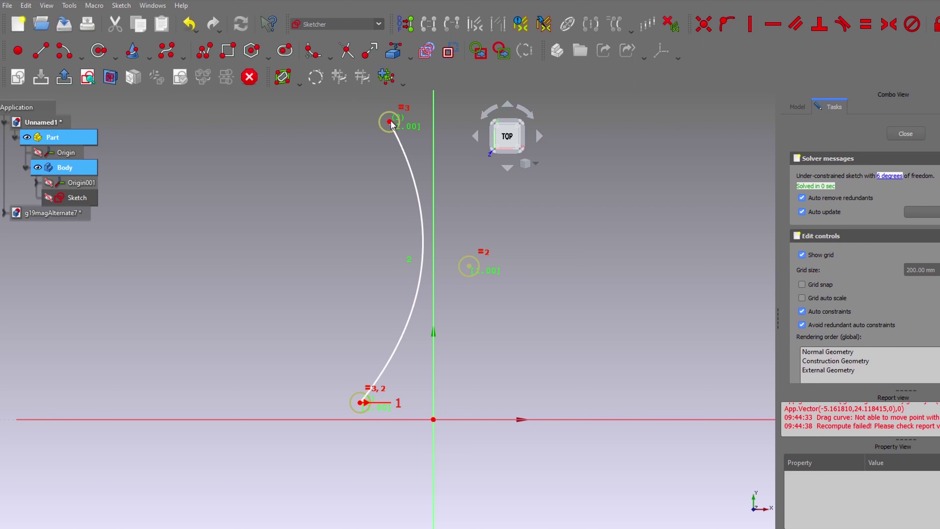
left_click_drag(391, 124, 354, 131)
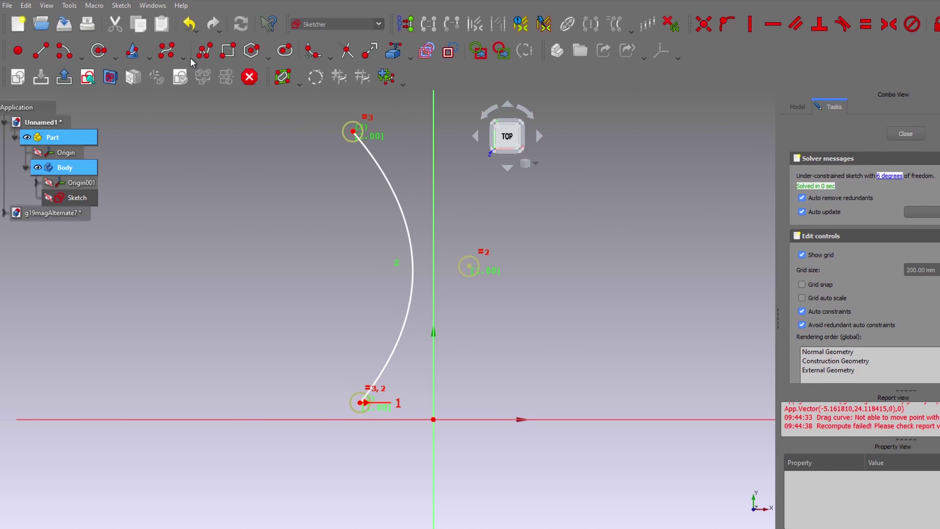
- Draw a second three-pole B-spline left of the first and bow its middle pole outward
left_click(171, 51)
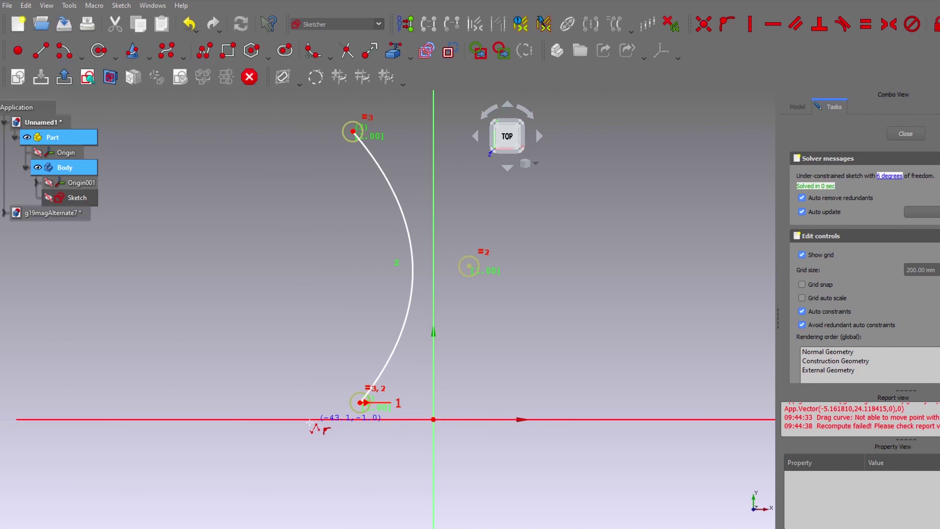
left_click(274, 399)
left_click(357, 263)
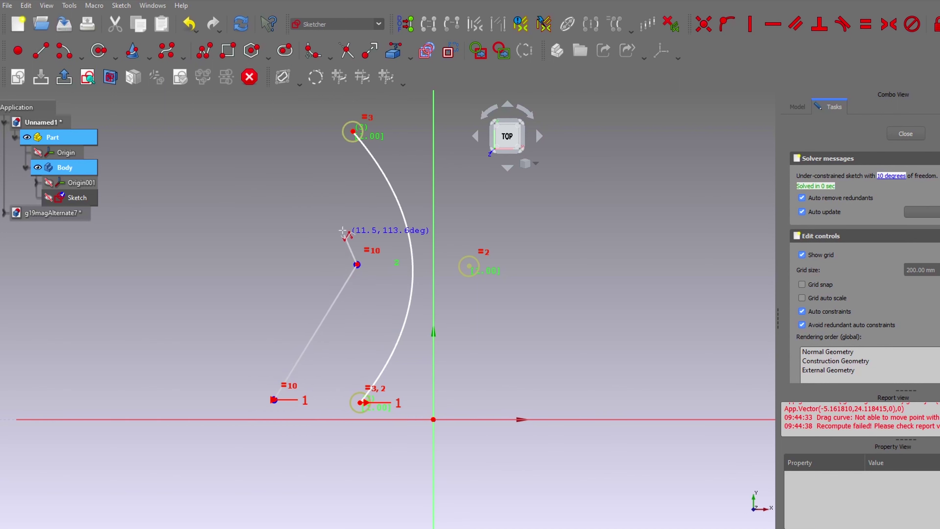
left_click(279, 133)
right_click(279, 134)
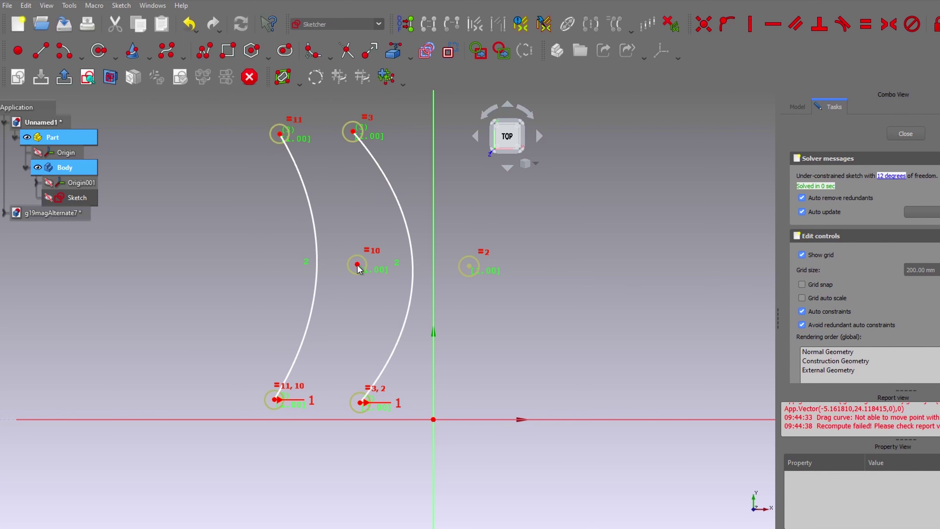
left_click_drag(357, 268, 391, 286)
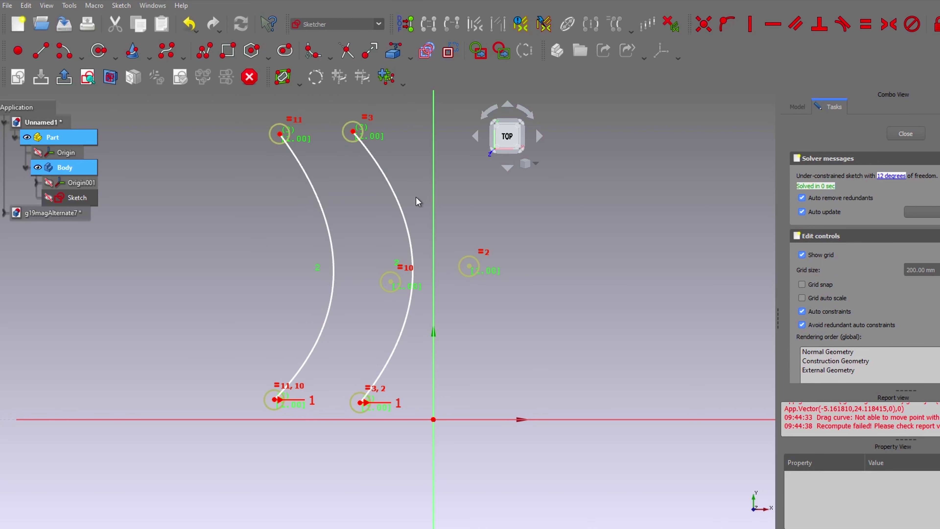
middle_click_drag(237, 226, 249, 319)
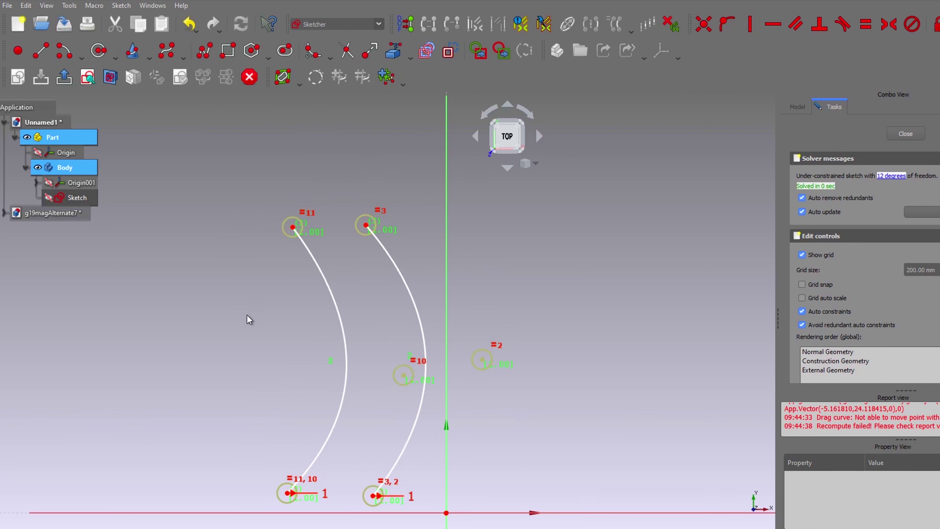
scroll(249, 319, "up", 2)
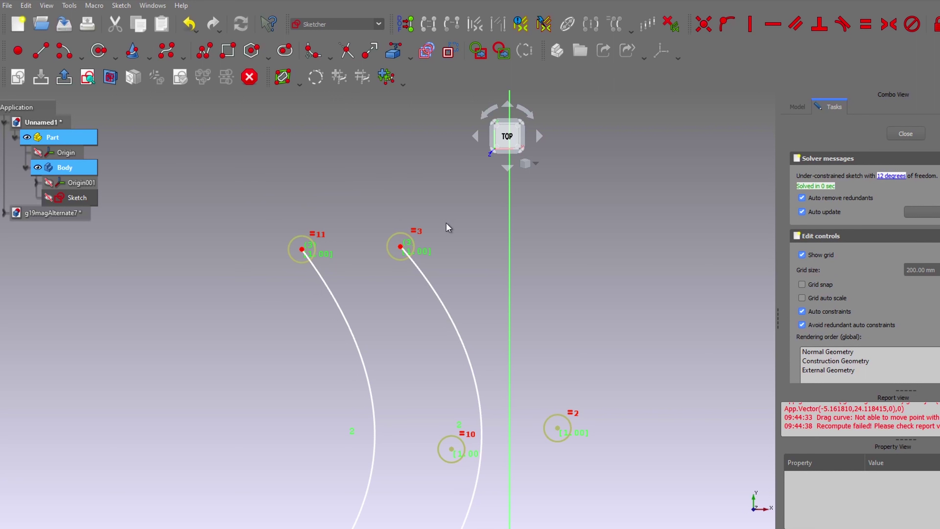
- Join the right and left arm tops with a centre-and-end-points arc, then exit the sketch
left_click(116, 57)
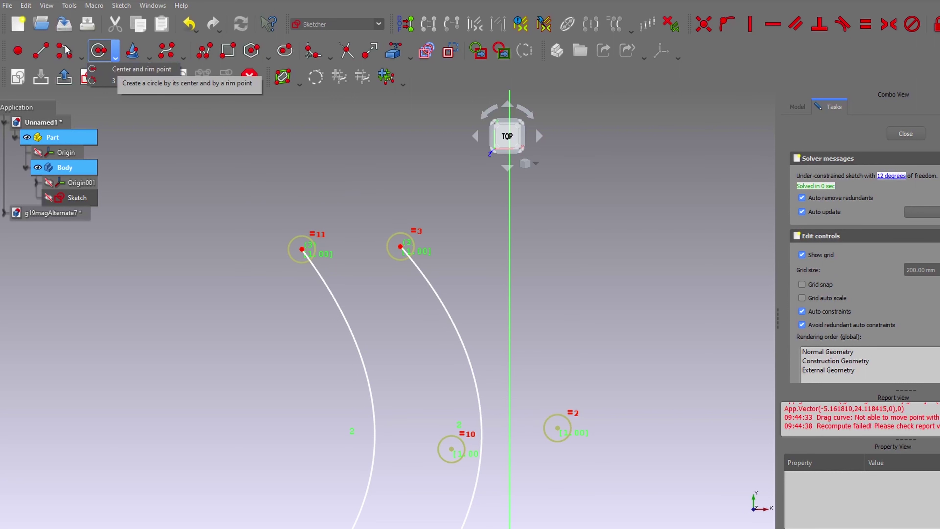
left_click(84, 48)
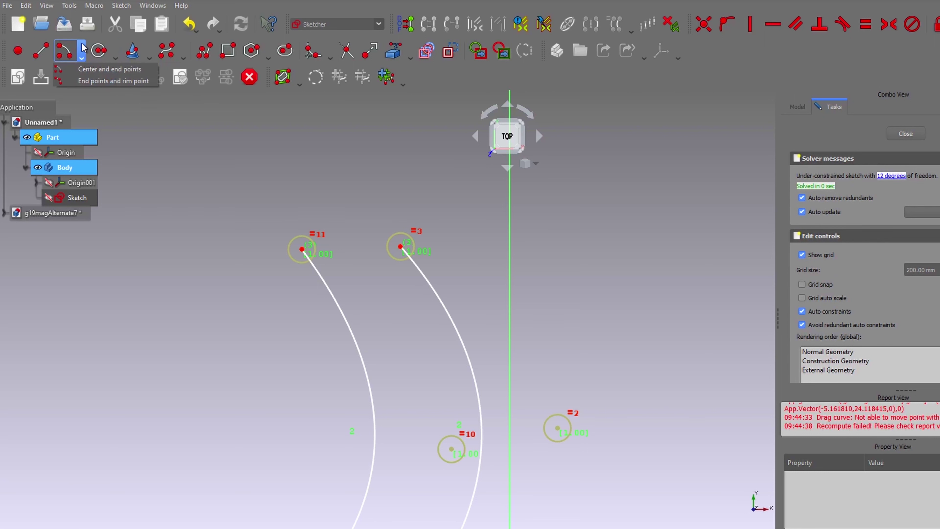
left_click(89, 69)
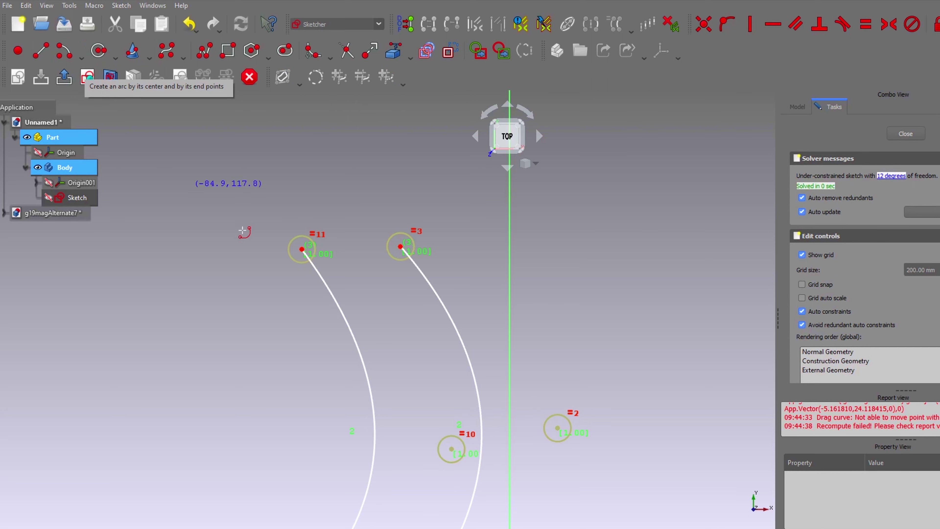
scroll(303, 252, "up", 4)
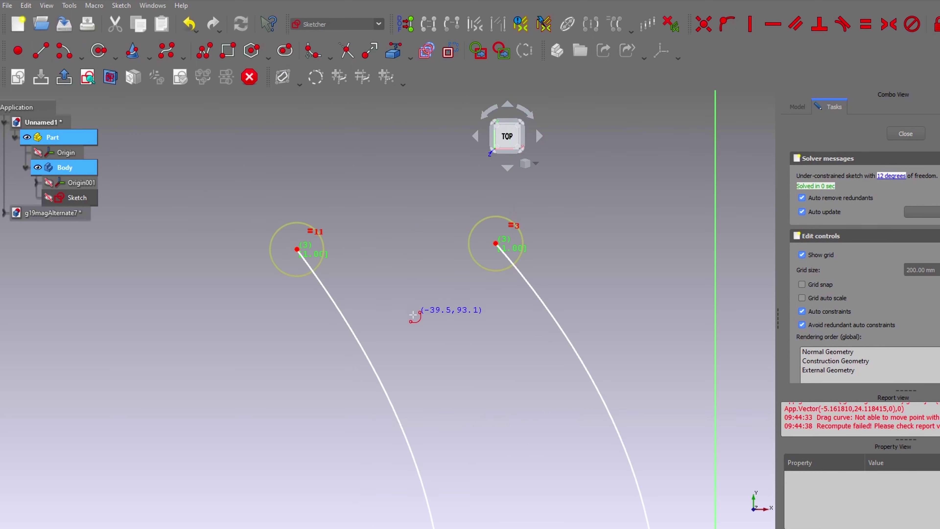
left_click(435, 336)
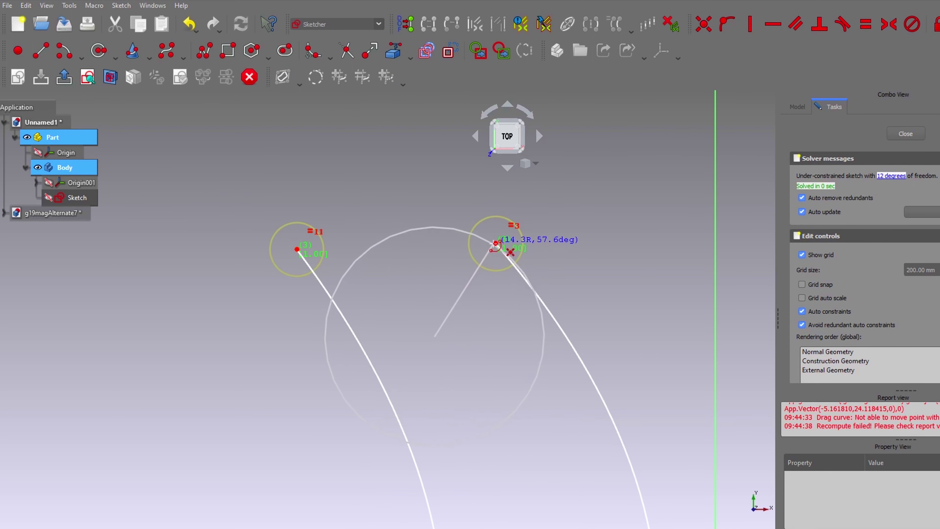
left_click(496, 244)
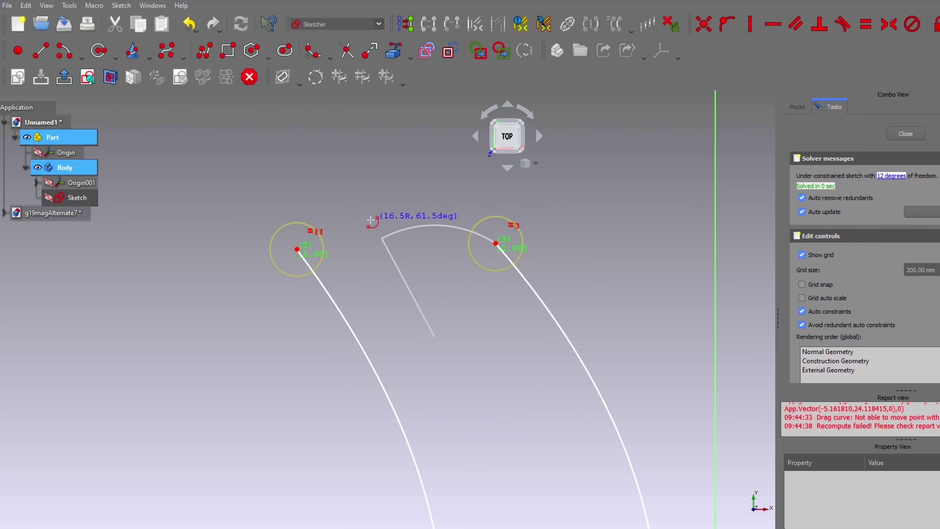
left_click(298, 249)
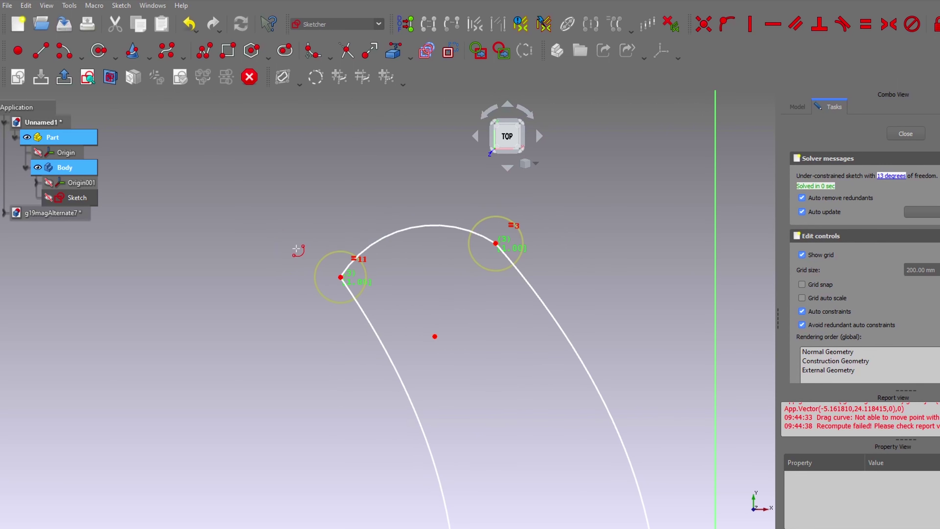
key("Escape")
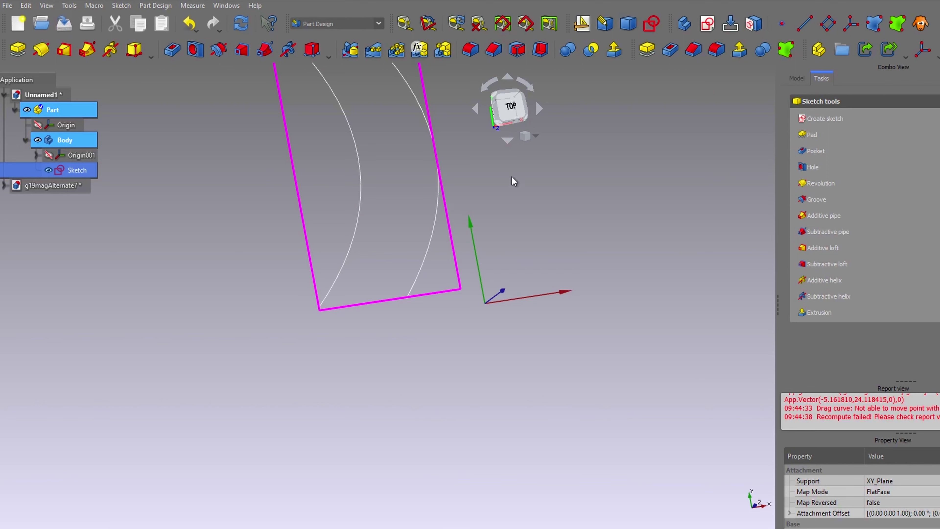
- Reopen the sketch and reshape the capping arc by dragging it and its endpoints
double_click(78, 171)
scroll(370, 207, "up", 5)
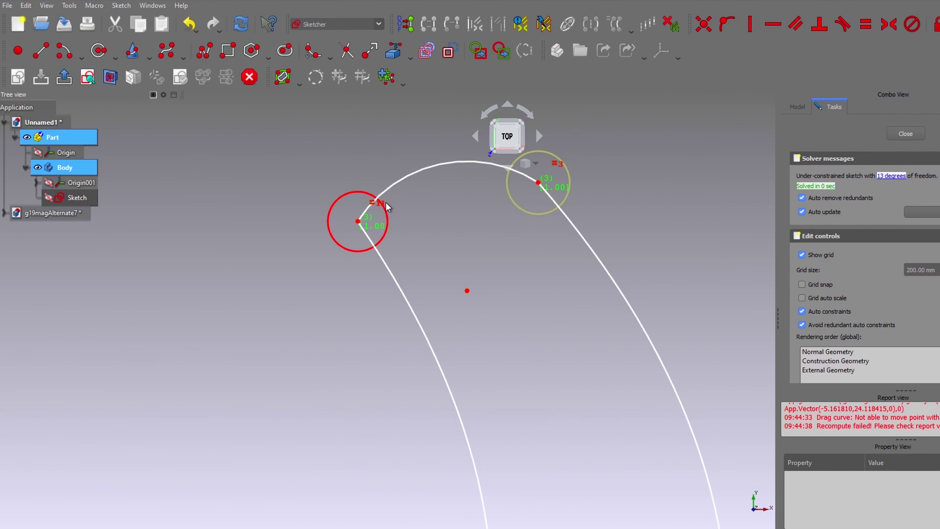
left_click_drag(443, 168, 451, 119)
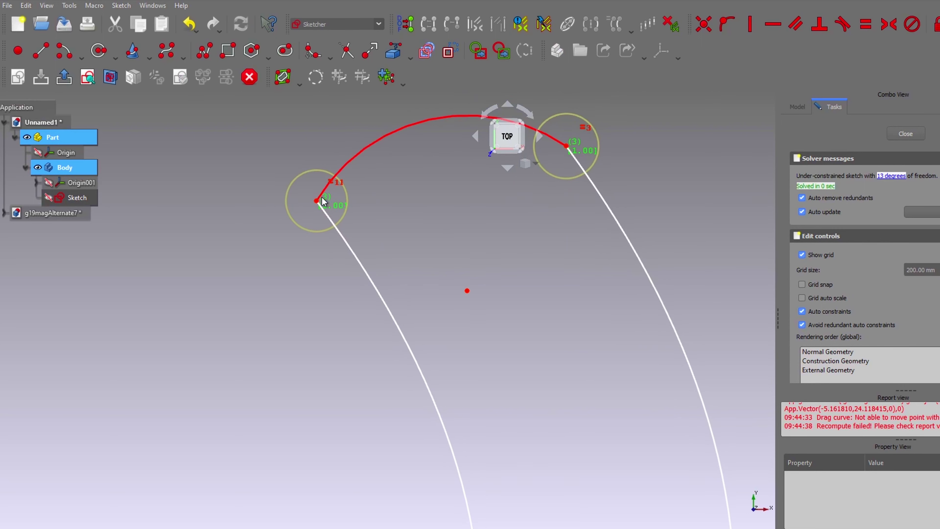
mouse_move(321, 201)
left_mouse_down()
mouse_move(410, 211)
mouse_move(321, 209)
left_mouse_up()
left_click_drag(367, 304, 610, 188)
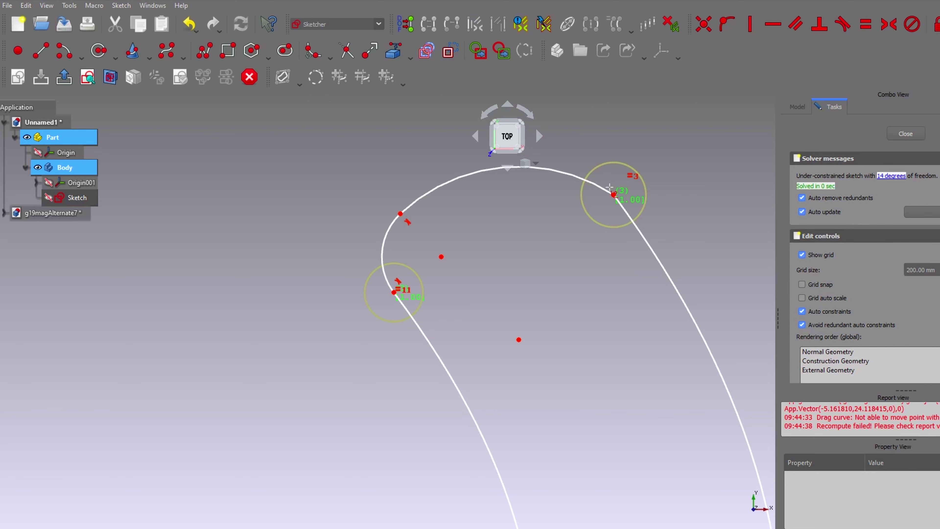
- Fillet the right-hand joint between the arc and B-spline arm, then adjust the fillet ends
left_click(596, 177)
left_click(639, 232)
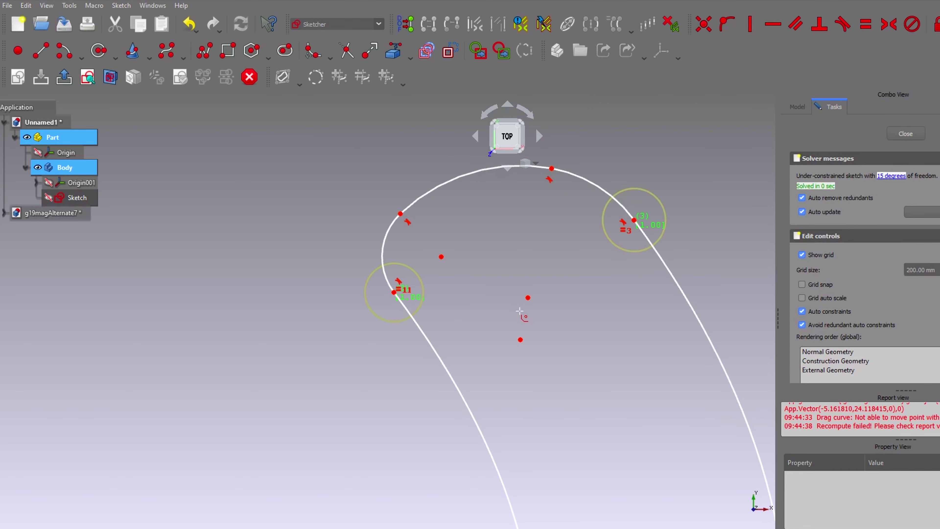
right_click(520, 311)
left_click_drag(552, 168, 458, 141)
left_click_drag(379, 187, 405, 174)
scroll(596, 390, "down", 3)
scroll(498, 285, "up", 5)
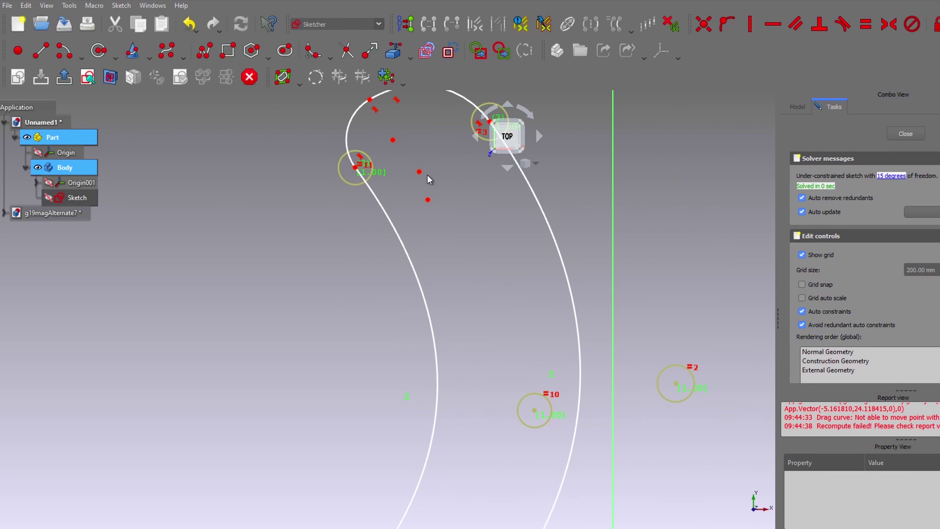
- Pan and zoom out until both arm curves are fully visible down to their bottoms
middle_click_drag(429, 180, 469, 280)
scroll(532, 290, "down", 3)
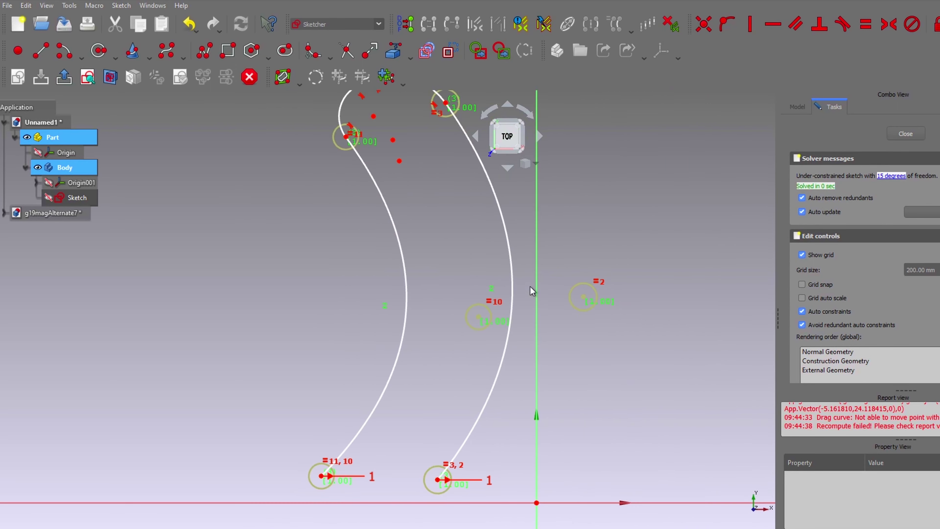
scroll(530, 291, "down", 2)
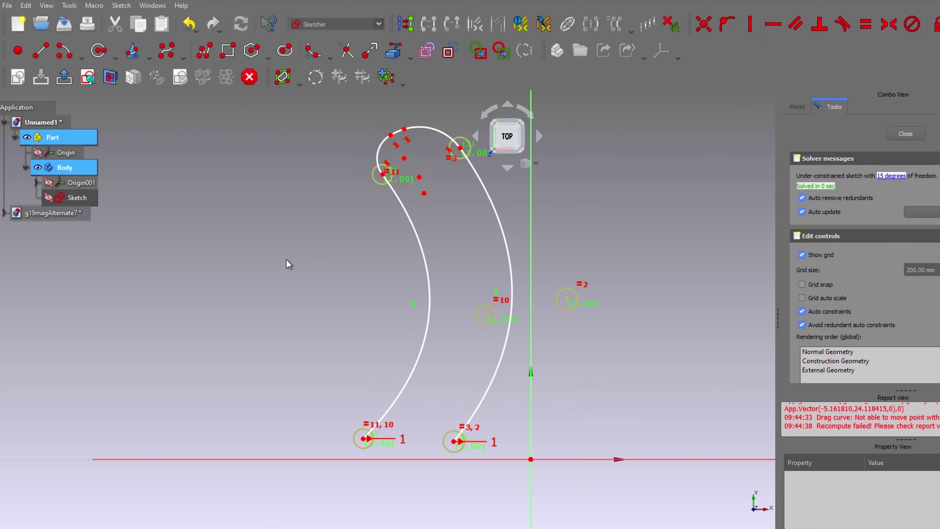
scroll(344, 364, "down", 2)
middle_click_drag(434, 439, 428, 300)
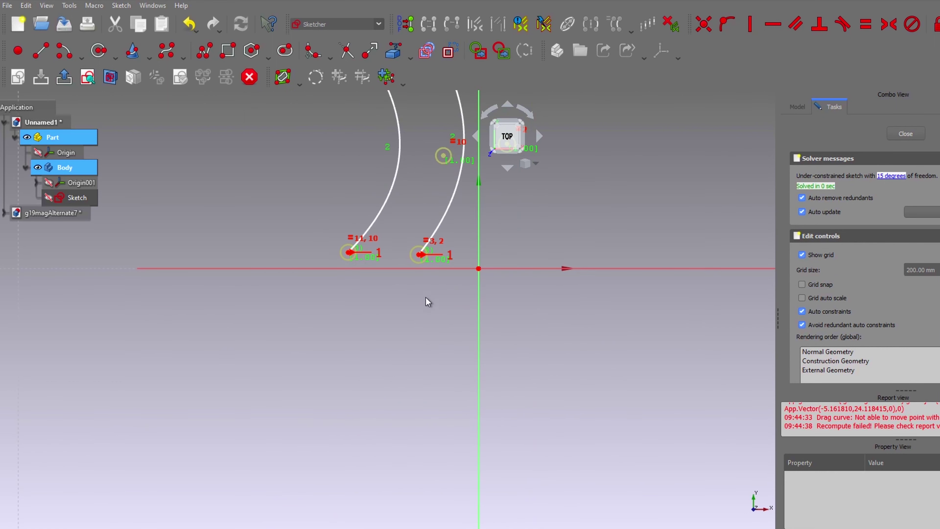
middle_click_drag(307, 206, 287, 322)
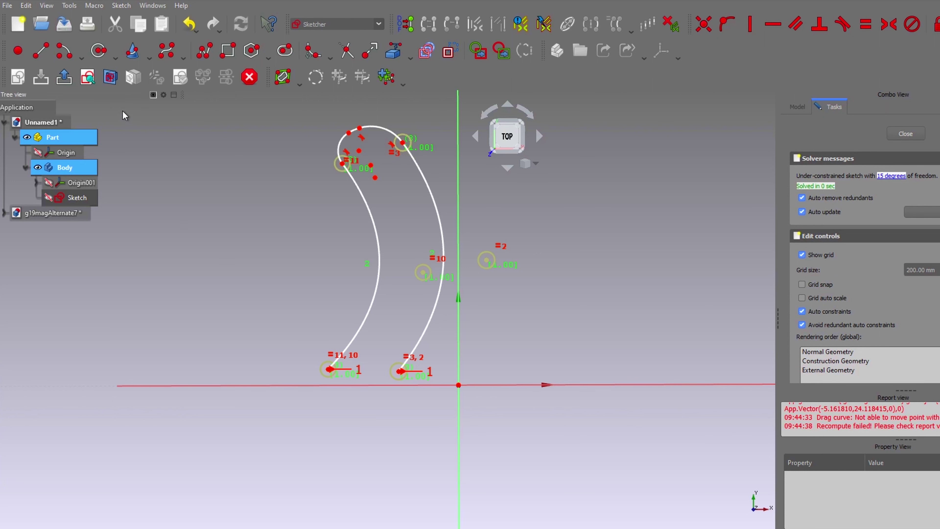
- Switch to the g19magAlternate7 reference document and orbit its clip to see the sides
middle_click_drag(260, 318, 279, 135)
scroll(310, 231, "down", 5)
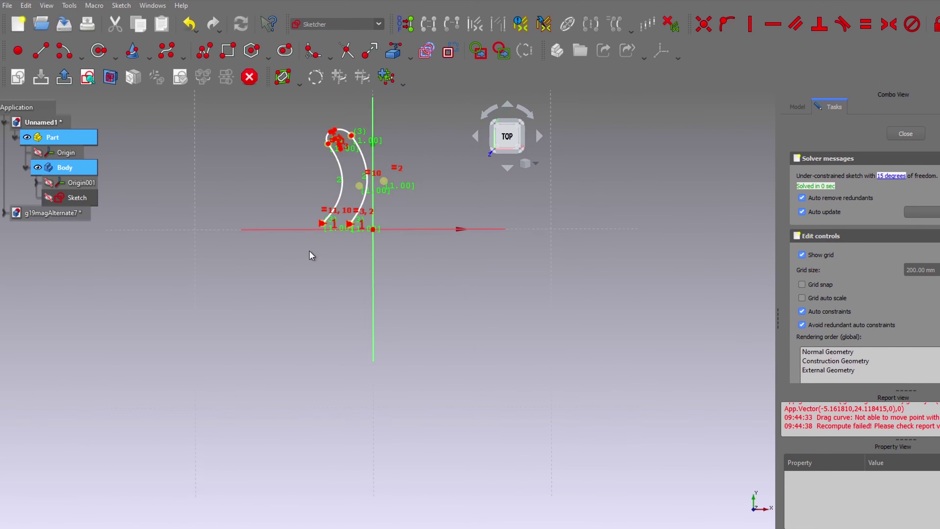
middle_click_drag(311, 257, 322, 355)
left_click(52, 212)
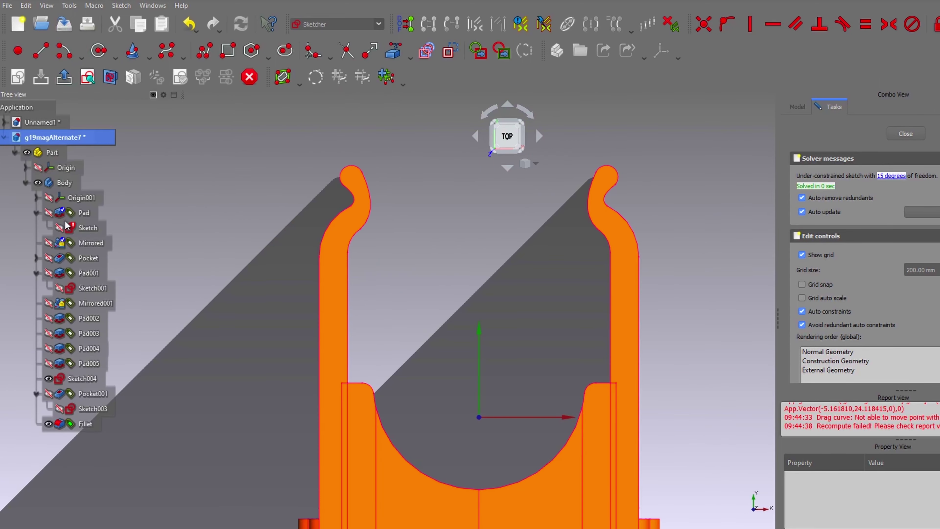
middle_click_drag(668, 397, 333, 183)
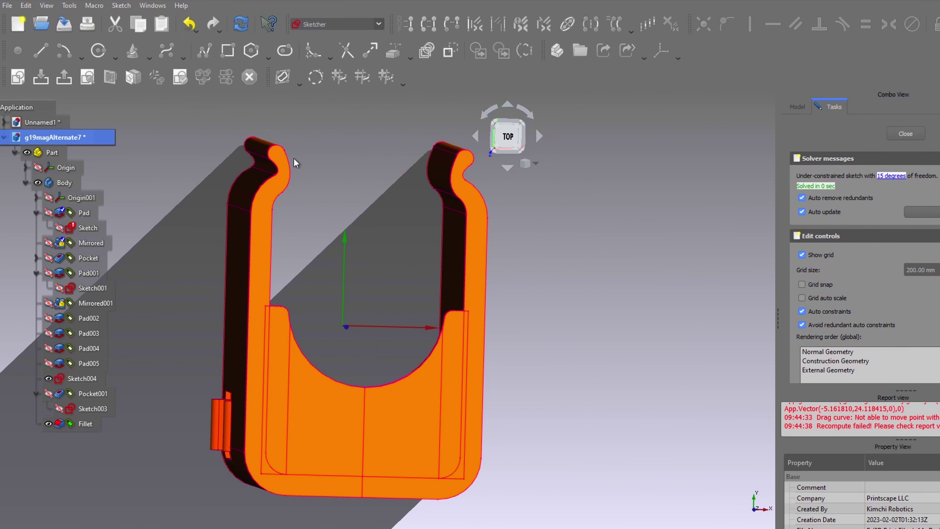
- Inspect faces on the reference clip's base, then orbit it to a tilted view
middle_click_drag(363, 504, 359, 375)
scroll(360, 375, "up", 2)
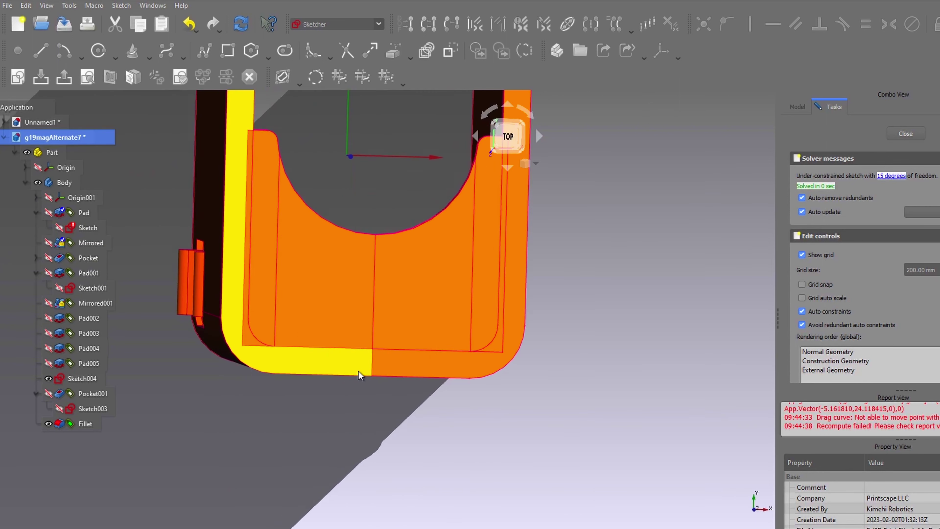
scroll(360, 375, "up", 1)
left_click(360, 375)
left_click(308, 385)
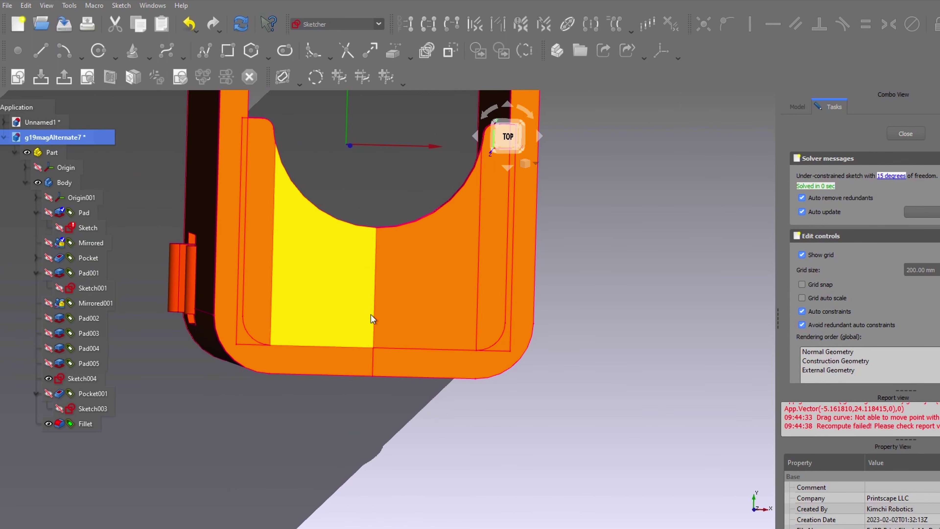
scroll(289, 430, "down", 3)
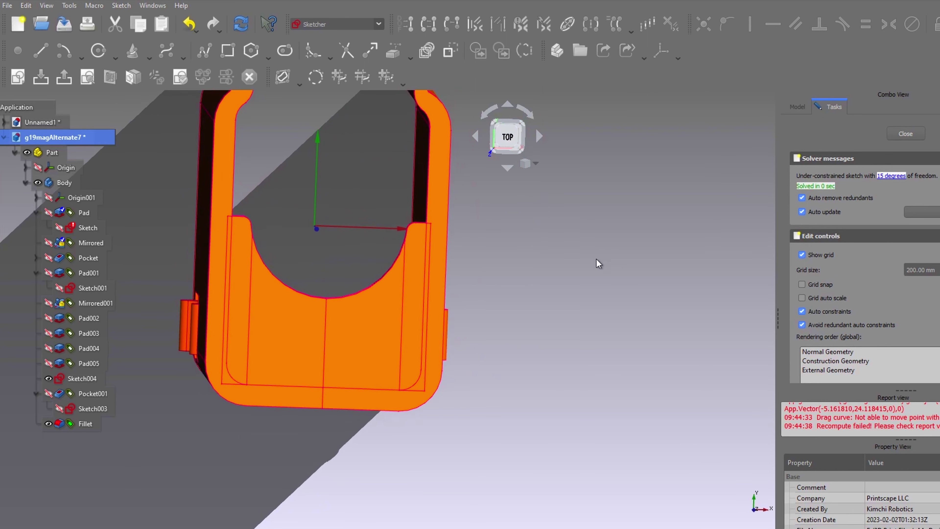
middle_click_drag(598, 264, 224, 417)
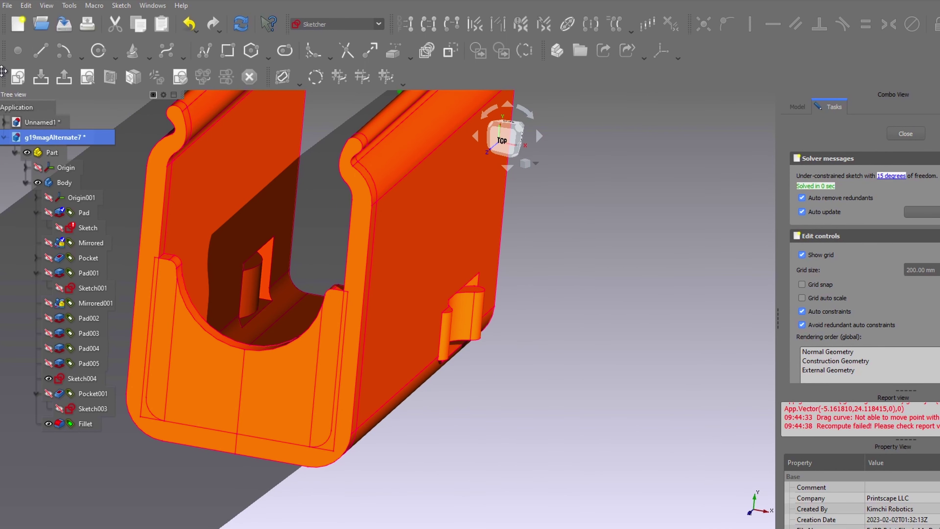
- Return to the Unnamed1 sketch and fit the clip-arm profile in view with V, F
key("ctrl+Tab")
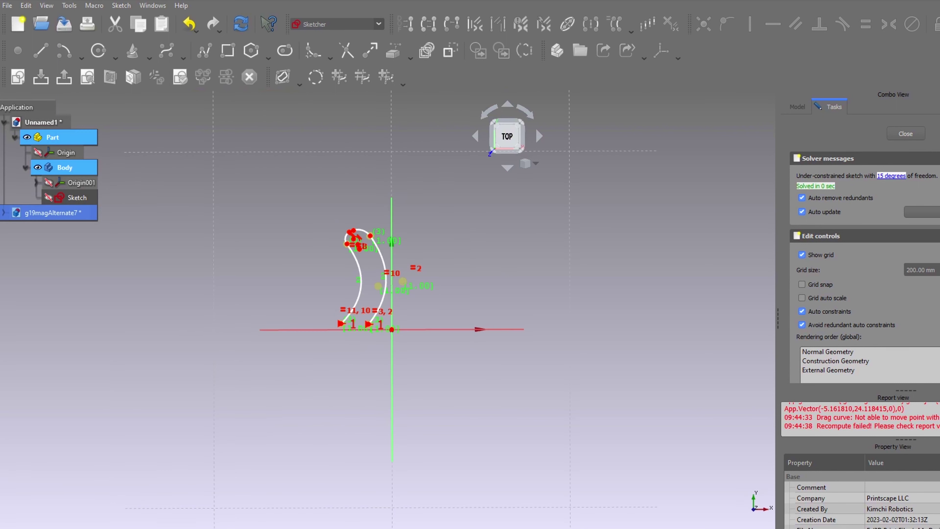
scroll(379, 342, "up", 6)
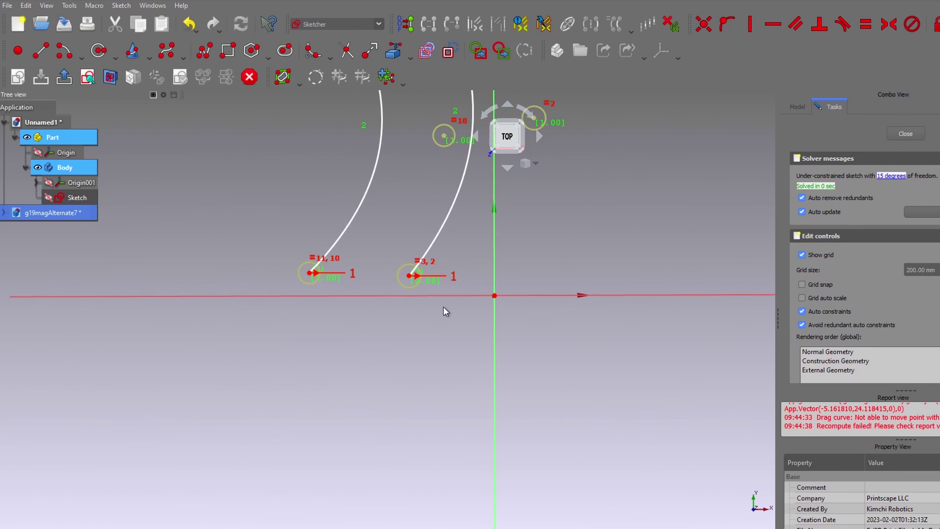
key("v")
key("f")
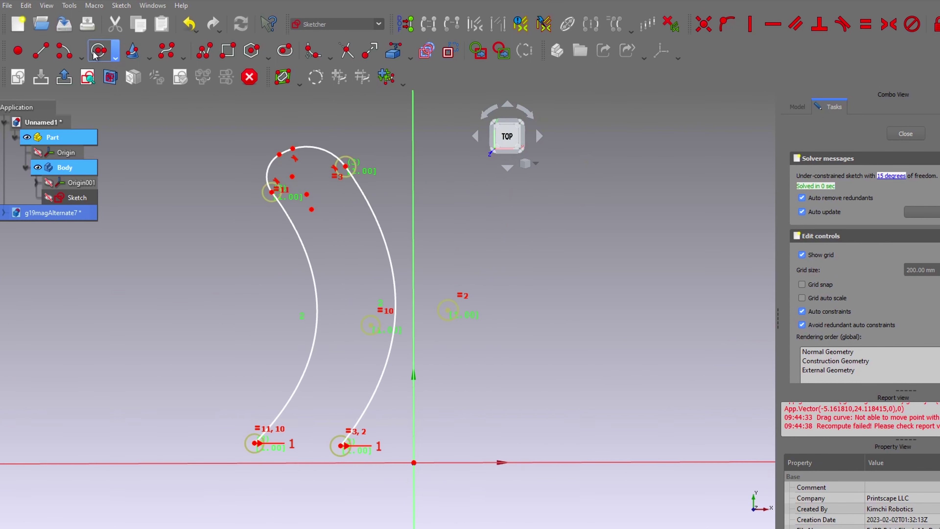
- Draw a nine-point S-shaped B-spline below the arms, then drag it down and left
left_click(64, 51)
scroll(567, 361, "down", 3)
middle_click_drag(568, 361, 462, 113)
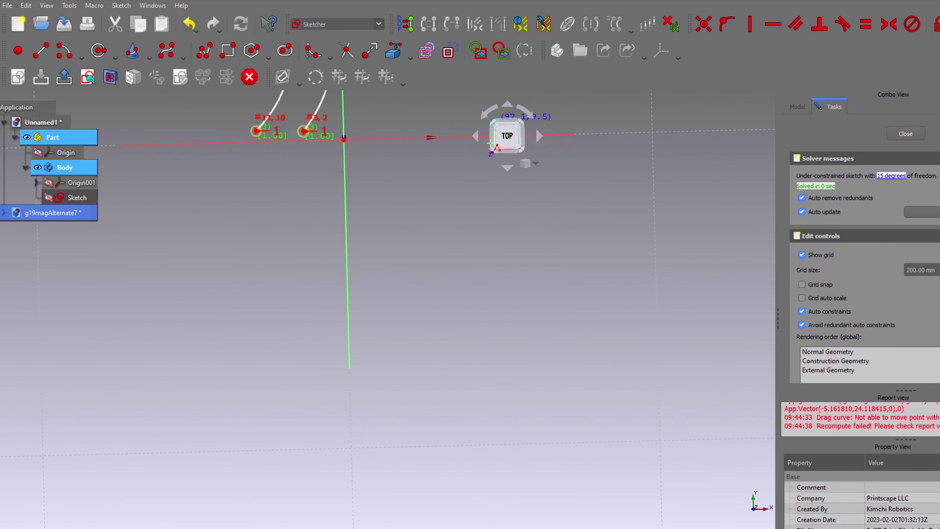
left_click(551, 372)
left_click(428, 290)
left_click(300, 333)
left_click(208, 254)
left_click(329, 209)
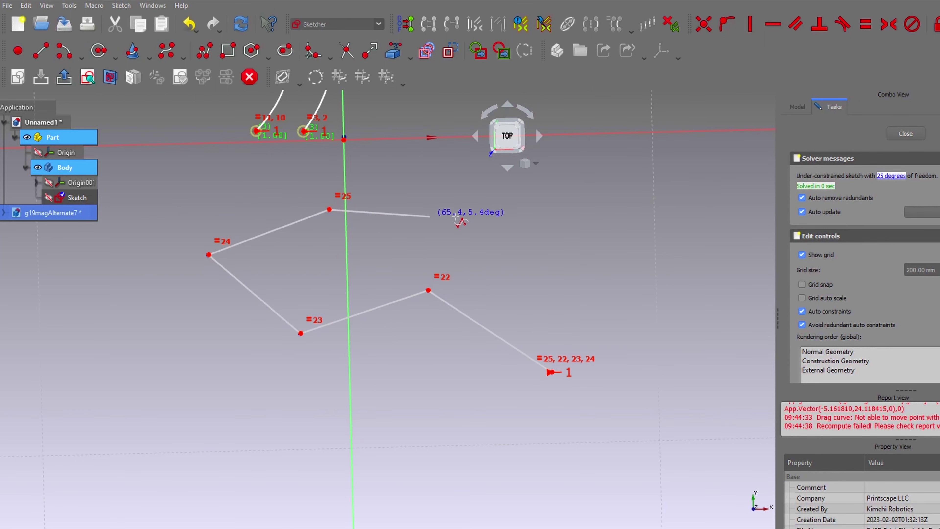
left_click(503, 223)
left_click(571, 299)
left_click(634, 227)
left_click(578, 137)
right_click(551, 180)
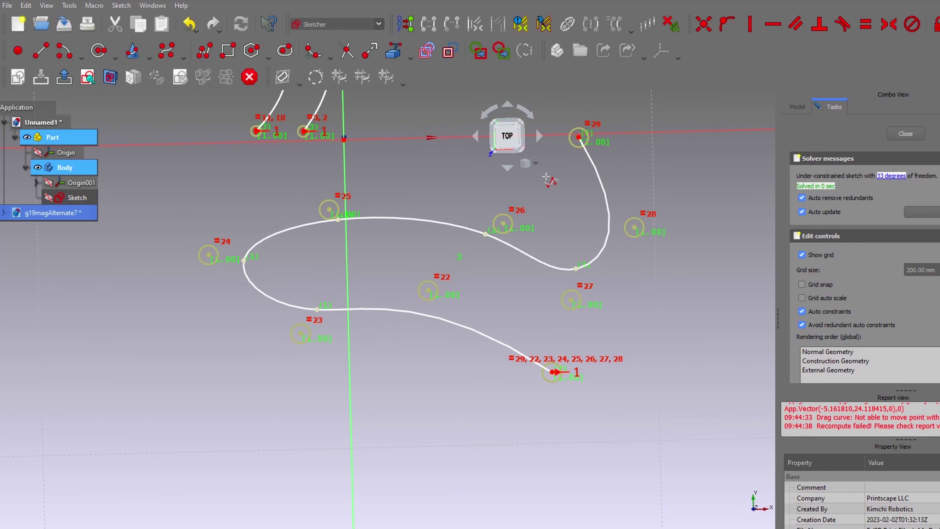
right_click(572, 299)
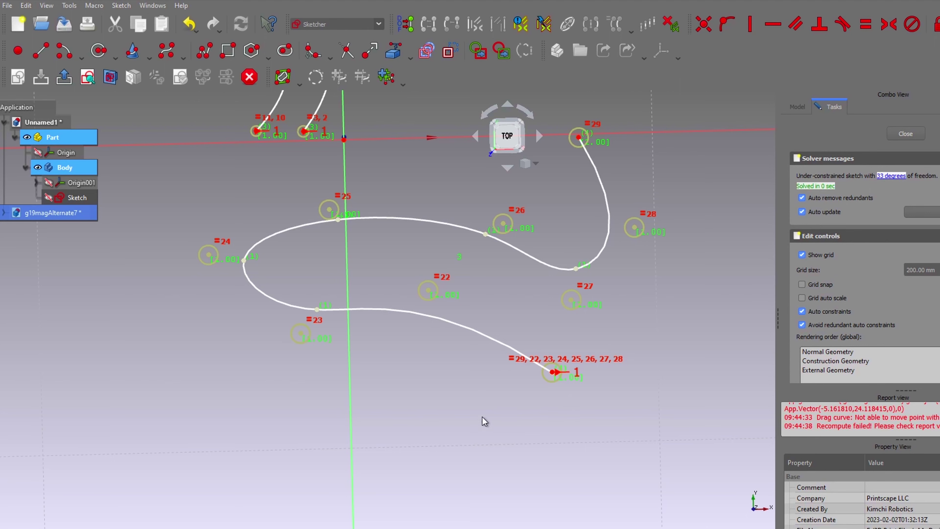
mouse_move(467, 332)
left_mouse_down()
mouse_move(308, 403)
mouse_move(296, 319)
mouse_move(314, 270)
left_mouse_up()
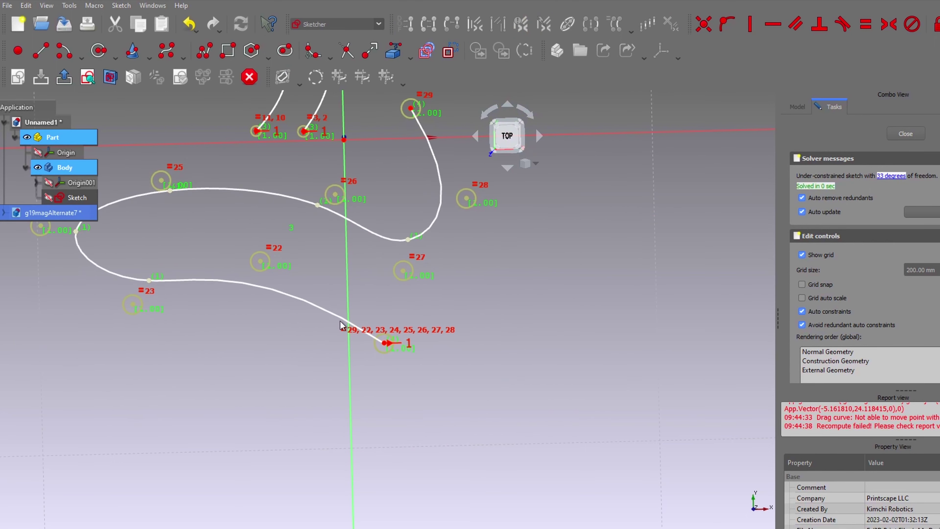
- Close the profile bottom with a straight line between the two lower arm endpoints
scroll(514, 256, "down", 2)
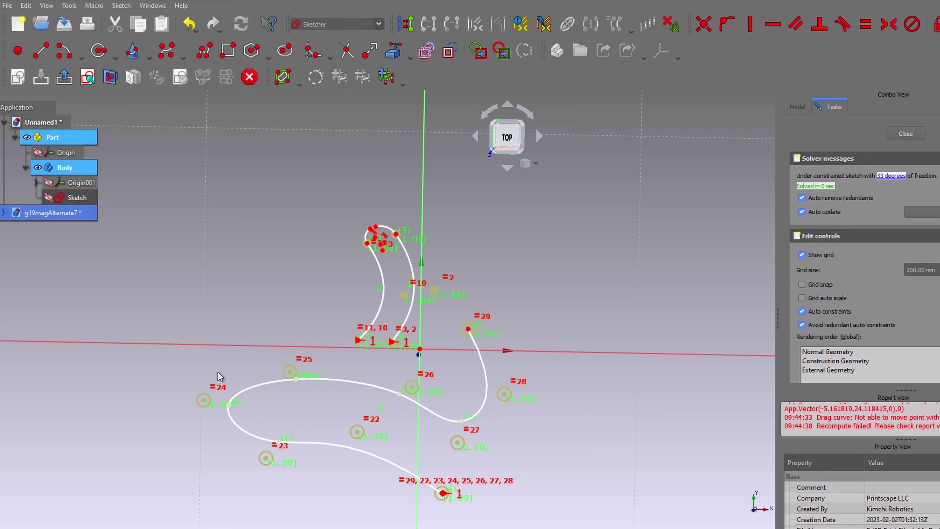
scroll(375, 341, "up", 3)
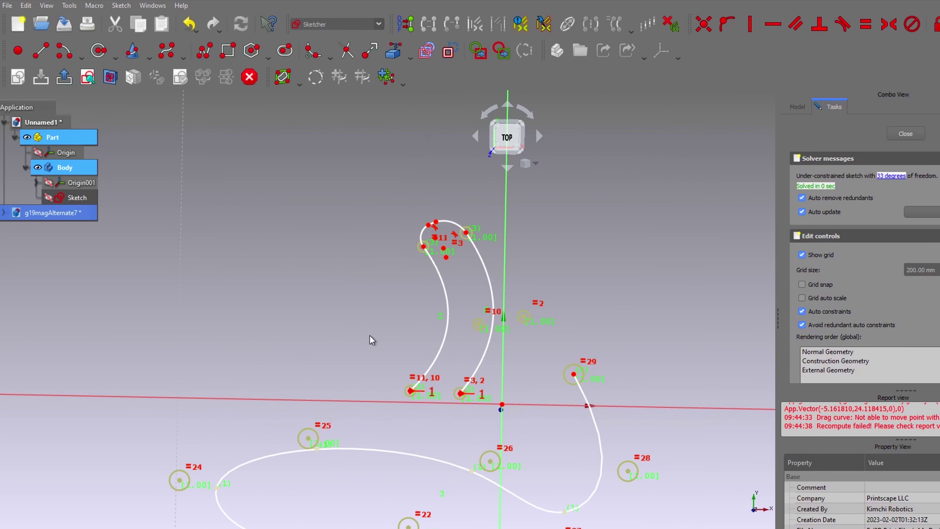
mouse_move(372, 336)
middle_mouse_down()
mouse_move(393, 137)
mouse_move(496, 356)
middle_mouse_up()
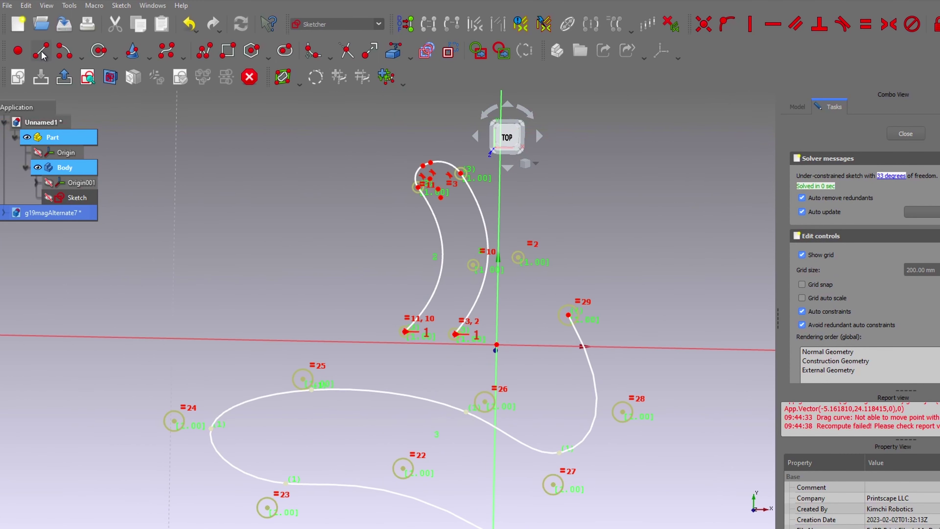
scroll(421, 341, "up", 2)
scroll(420, 342, "up", 5)
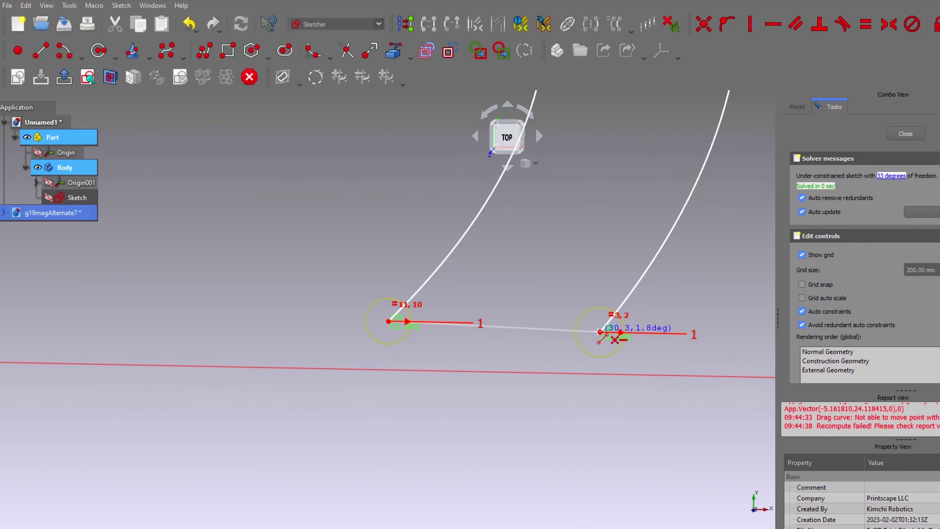
left_click(600, 326)
key("Escape")
- Box-select the extra S-shaped B-spline with its control points and delete it
scroll(518, 259, "down", 3)
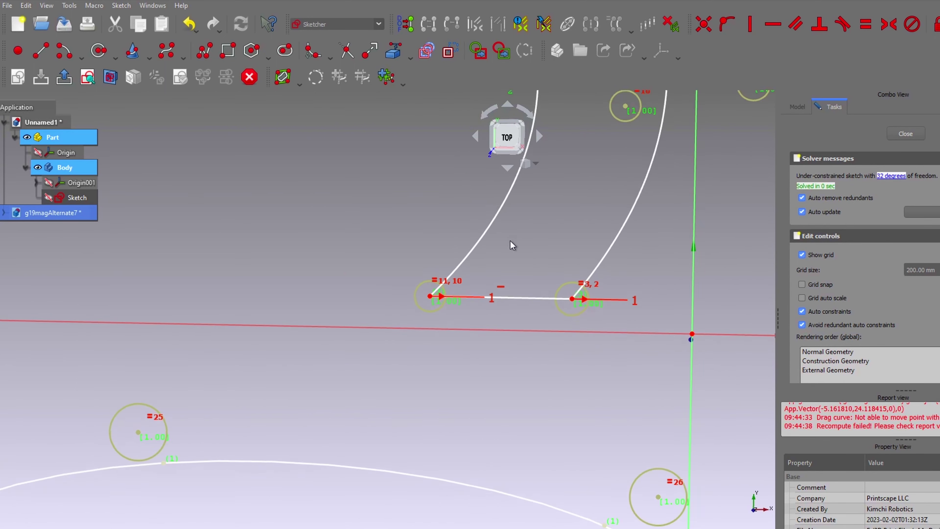
middle_click_drag(276, 116, 137, 309)
left_click(64, 196)
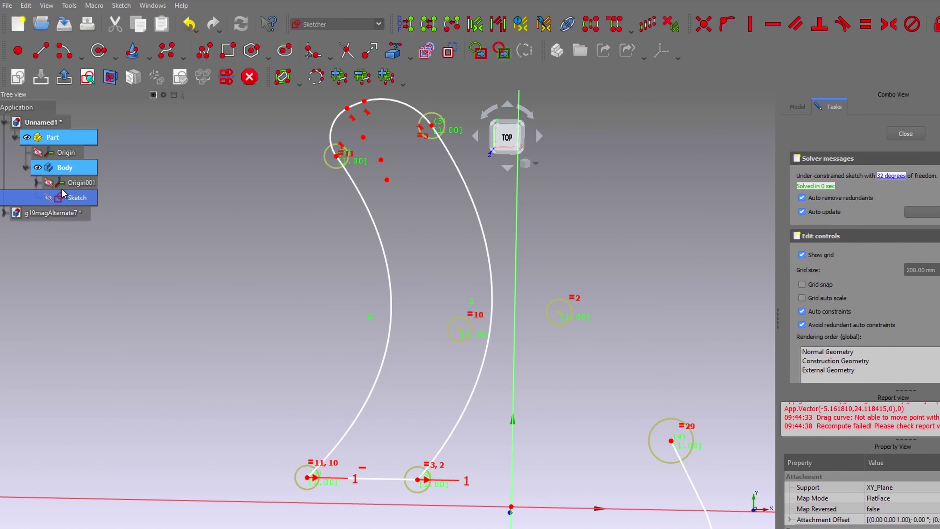
scroll(635, 329, "down", 2)
middle_click_drag(698, 446, 612, 101)
mouse_move(688, 154)
left_mouse_down()
mouse_move(650, 188)
mouse_move(282, 418)
left_mouse_up()
key("Delete")
key("Up")
key("Up")
key("Up")
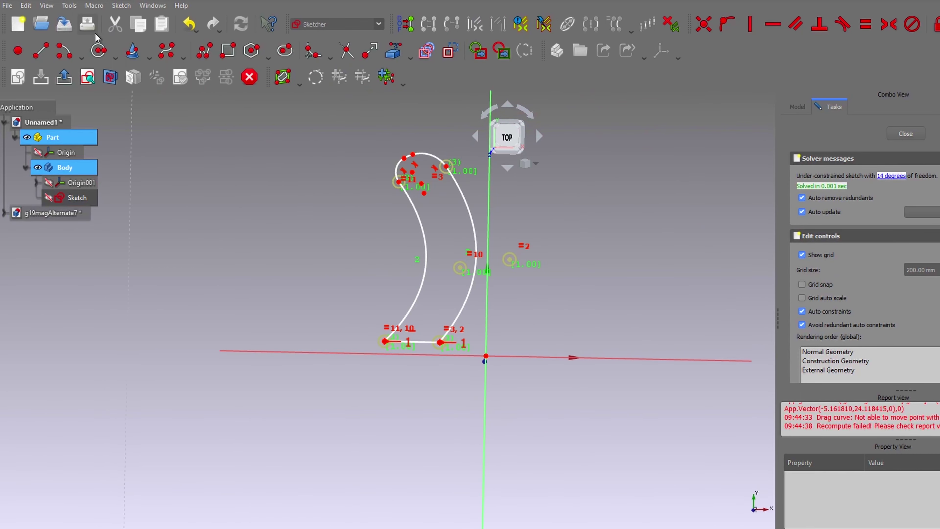
- Close the clip-arm sketch and pad it 10 mm into a solid arm
left_click(905, 134)
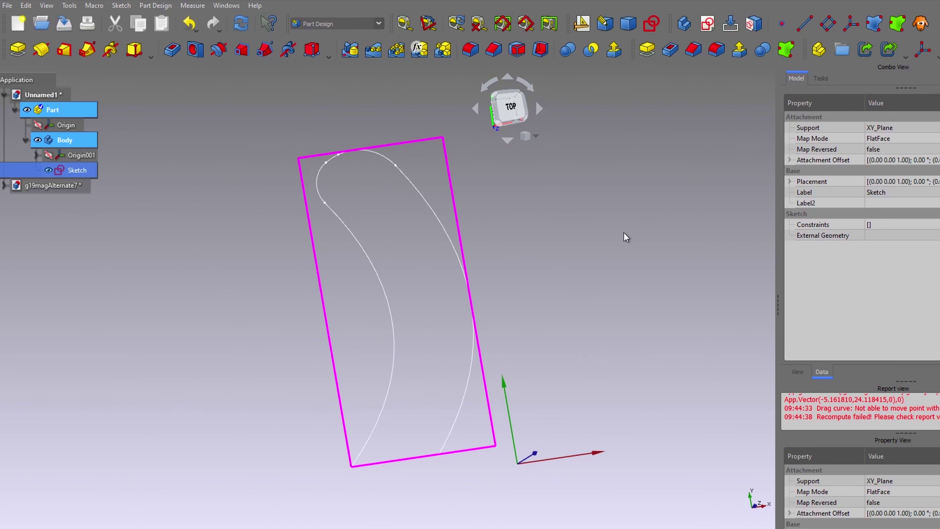
left_click(14, 49)
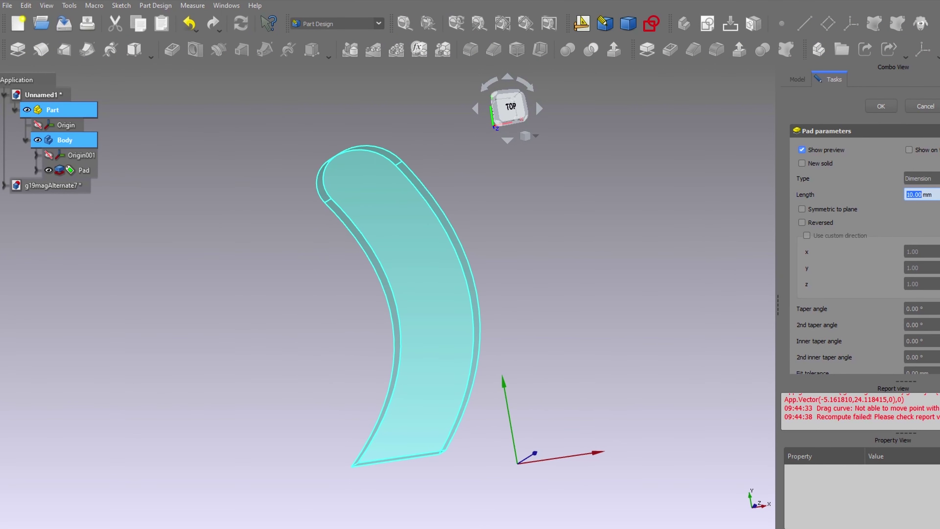
left_click(884, 108)
middle_click_drag(272, 413, 441, 359)
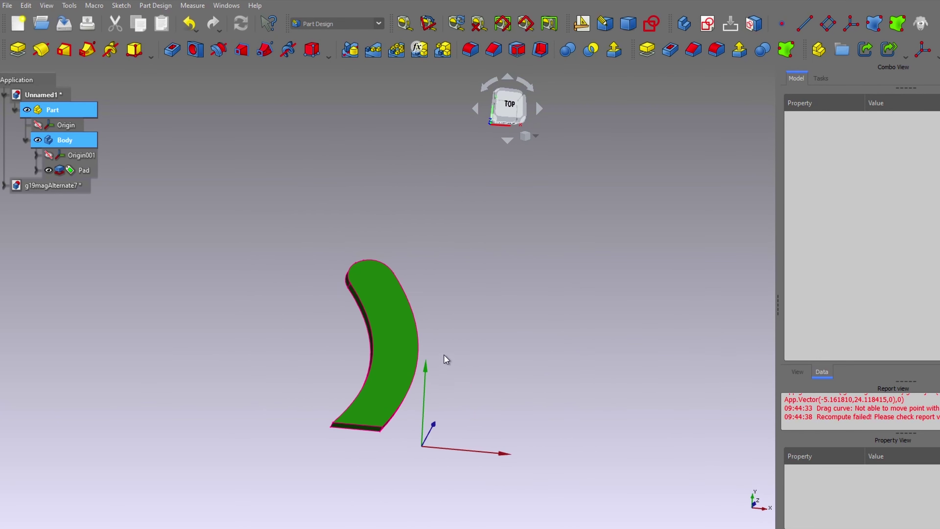